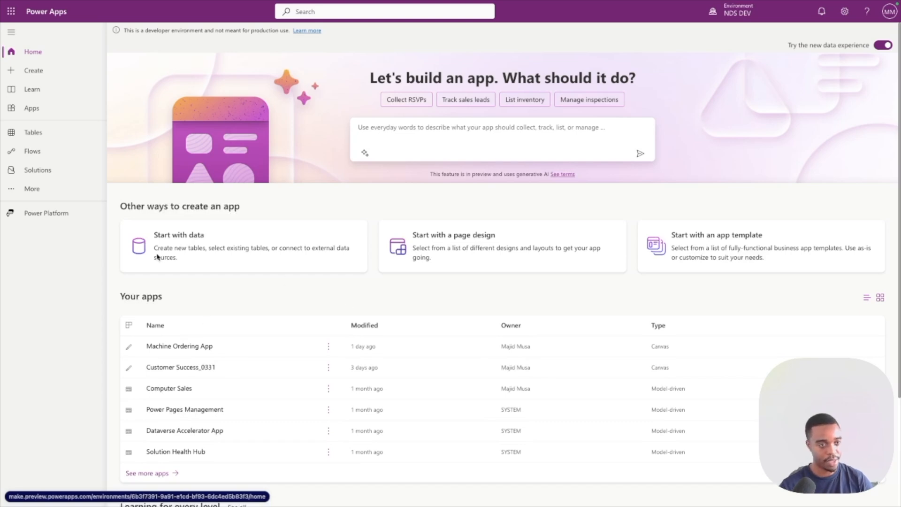
Create a blank canvas app named Screen App in Tablet format.
{"action": "left_click", "coordinate": [68, 75]}
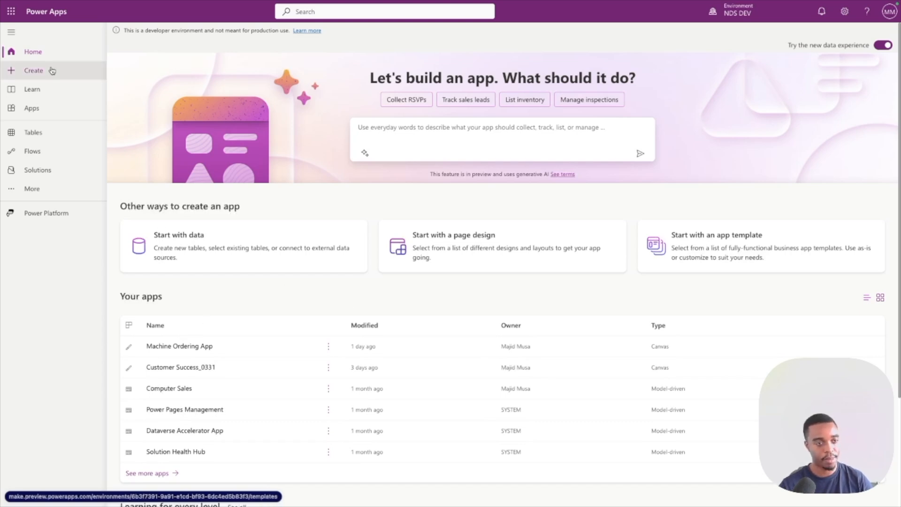
{"action": "left_click", "coordinate": [152, 134]}
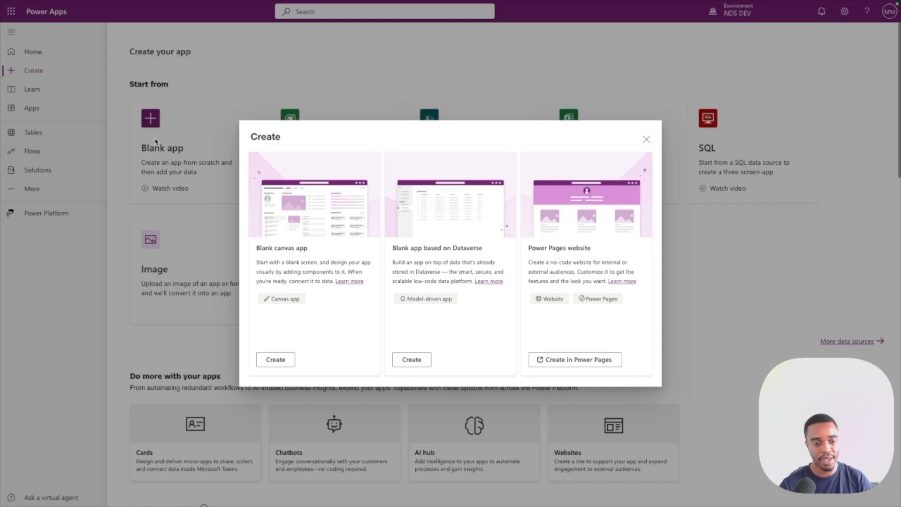
{"action": "left_click", "coordinate": [284, 361]}
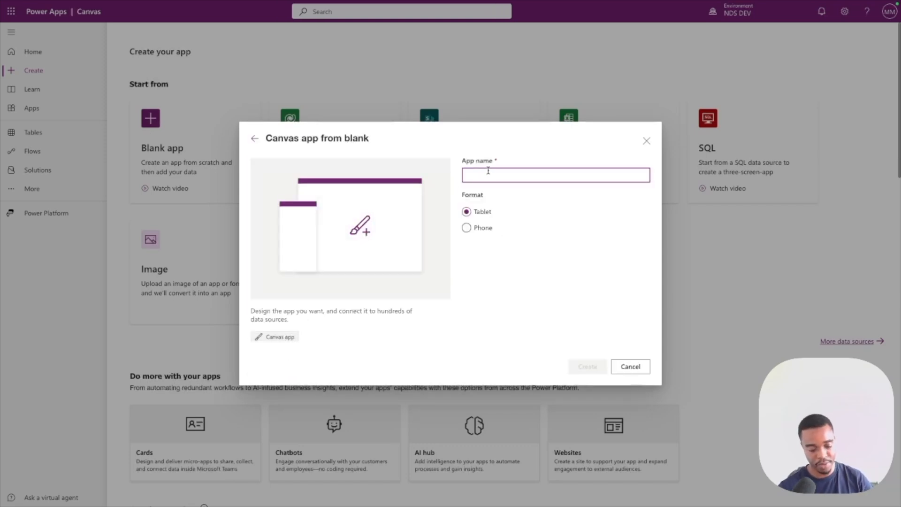
{"action": "type", "text": "Screen App"}
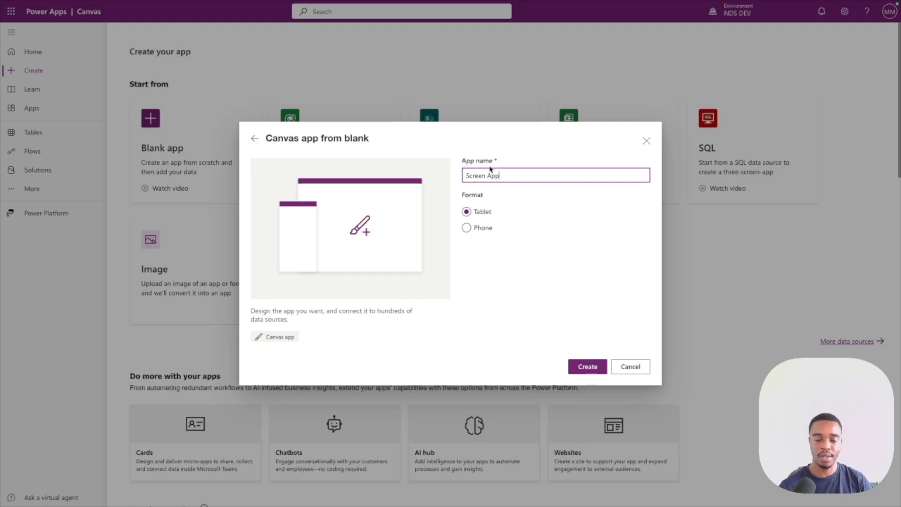
{"action": "left_click", "coordinate": [582, 366]}
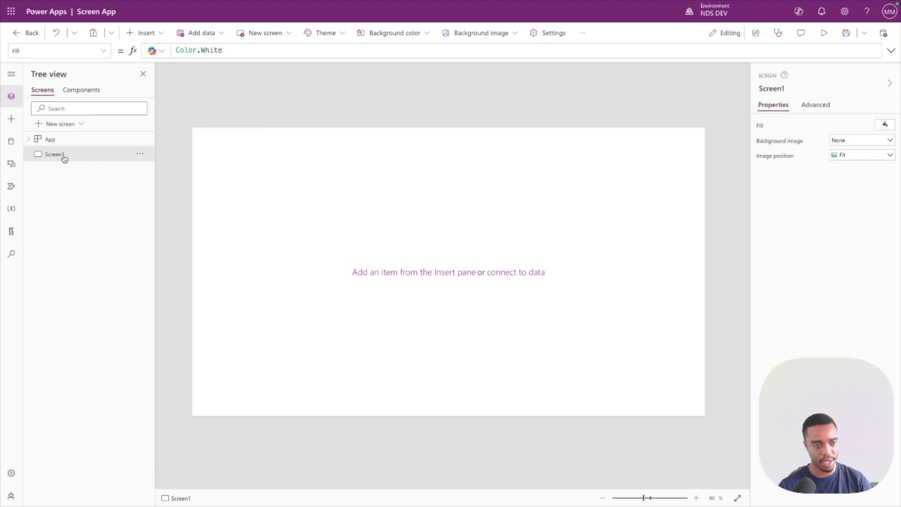
Rename Screen1 to Home Screen.
{"action": "left_click", "coordinate": [144, 153]}
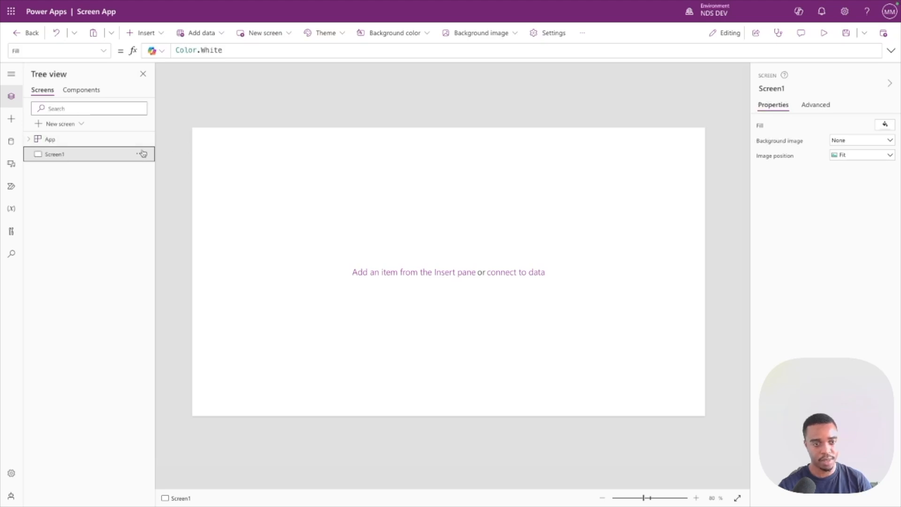
{"action": "double_click", "coordinate": [102, 155]}
{"action": "left_click", "coordinate": [48, 154]}
{"action": "type", "text": "HomeScre"}
{"action": "key", "text": "BackSpace"}
{"action": "key", "text": "BackSpace"}
{"action": "type", "text": "e"}
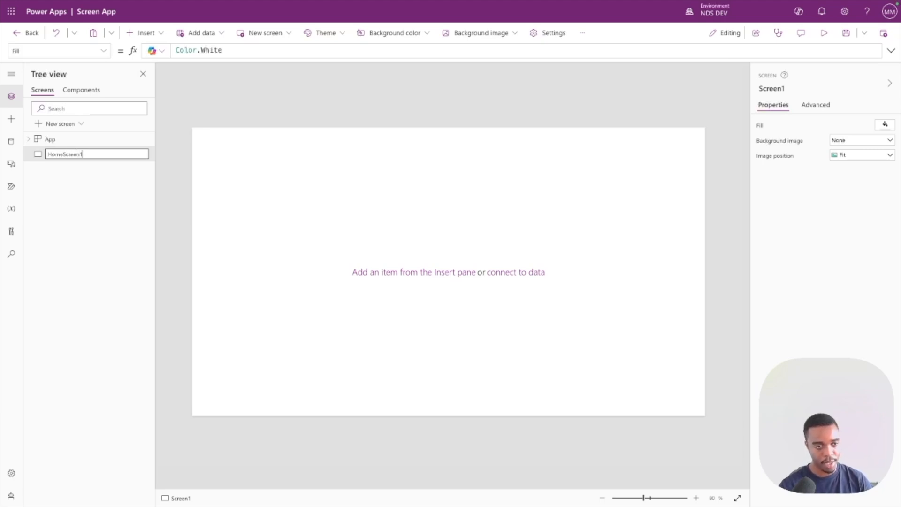
{"action": "key", "text": "Left"}
{"action": "key", "text": "Left"}
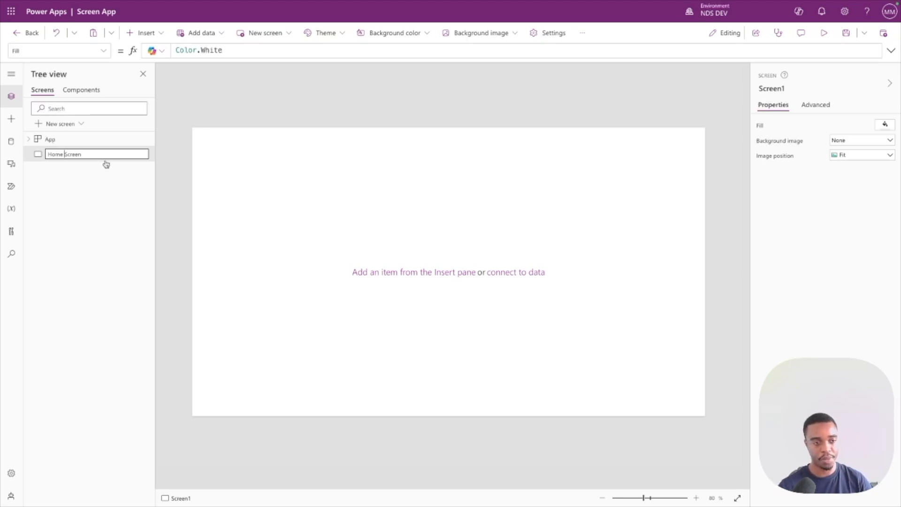
{"action": "key", "text": "Return"}
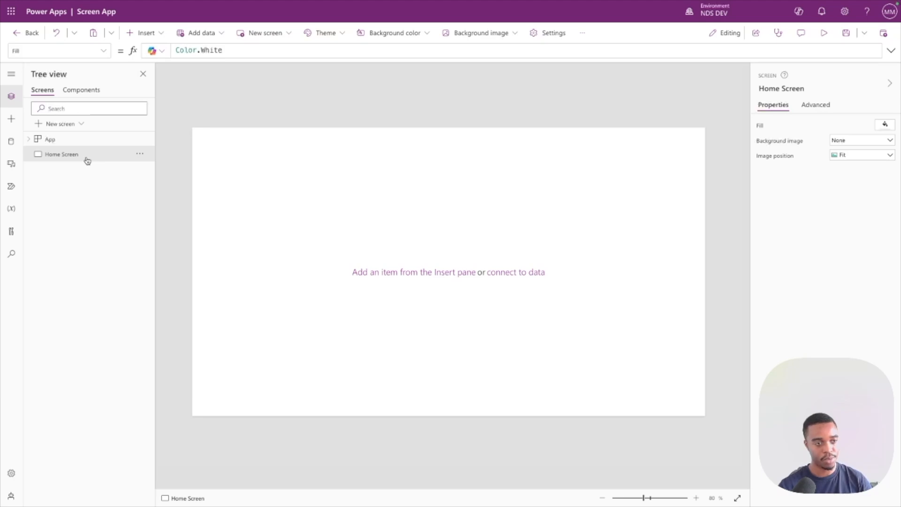
Insert a rectangle as a full-width header bar along the top of the Home Screen, about 1366 wide and 81 high.
{"action": "left_click", "coordinate": [12, 124]}
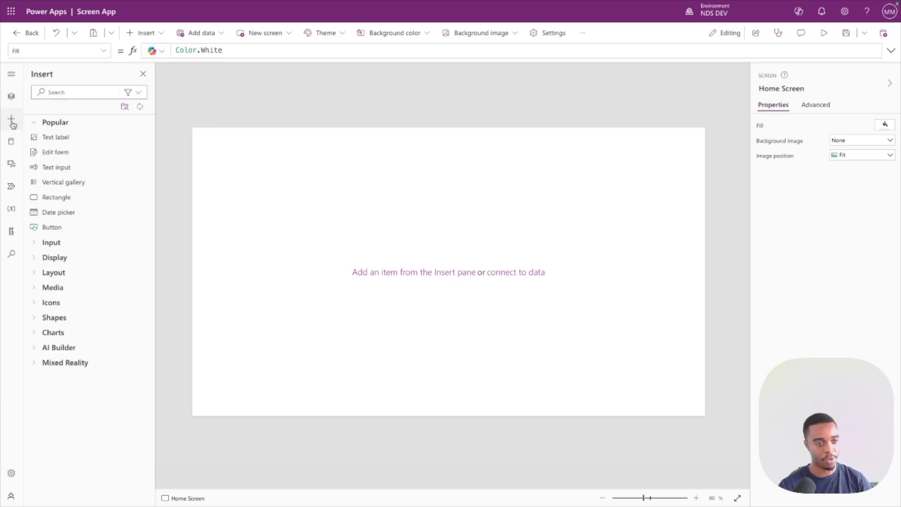
{"action": "left_click", "coordinate": [74, 196]}
{"action": "left_click_drag", "start_coordinate": [238, 162], "coordinate": [710, 160]}
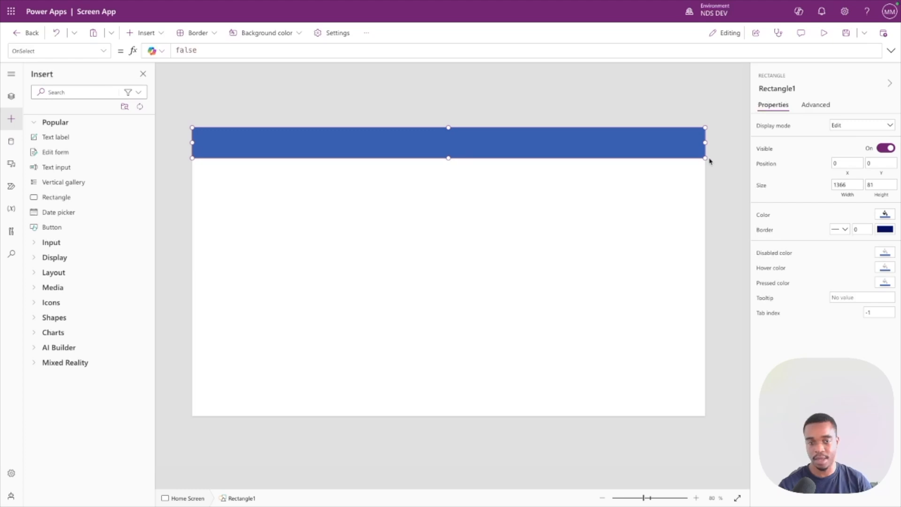
Insert a text label in the middle of the header bar and set its text to "Home Screen".
{"action": "left_click", "coordinate": [84, 144]}
{"action": "left_click_drag", "start_coordinate": [233, 146], "coordinate": [440, 145]}
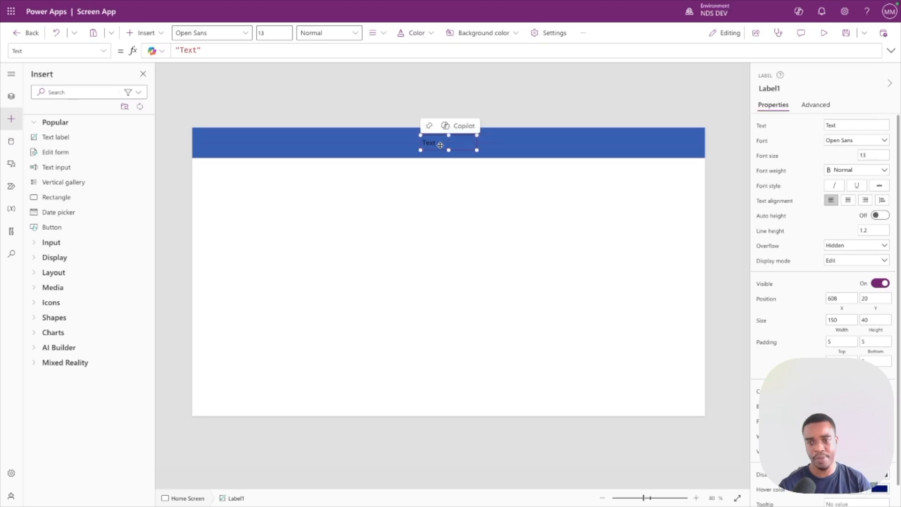
{"action": "left_click", "coordinate": [194, 50]}
{"action": "double_click", "coordinate": [195, 50]}
{"action": "type", "text": "Homew"}
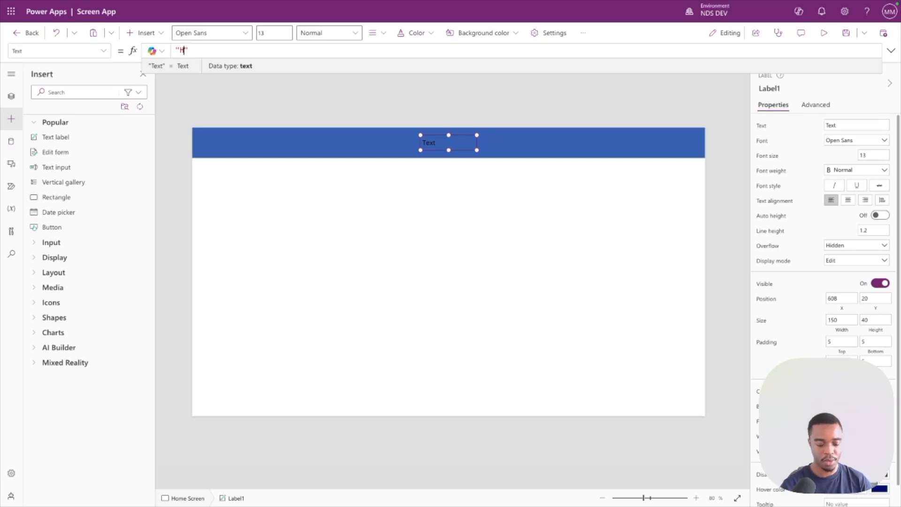
{"action": "key", "text": "BackSpace"}
{"action": "type", "text": "Scx"}
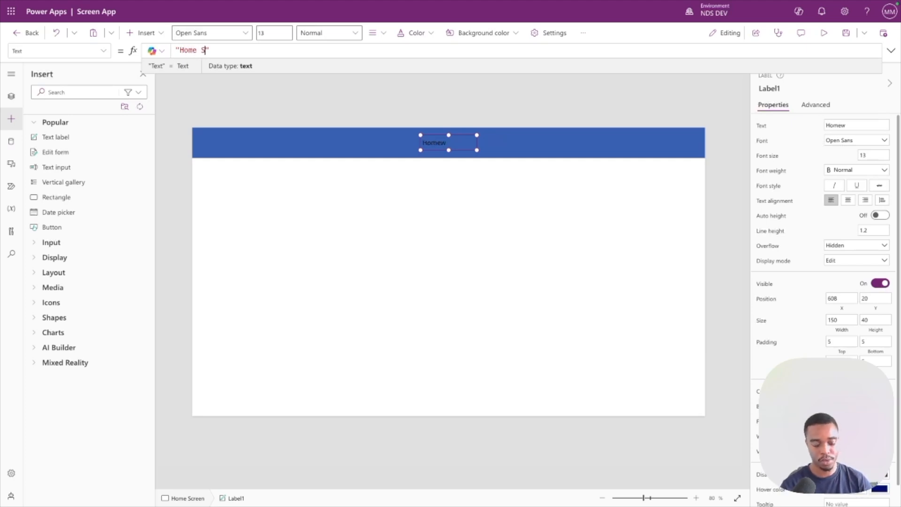
{"action": "key", "text": "BackSpace"}
{"action": "type", "text": "reen"}
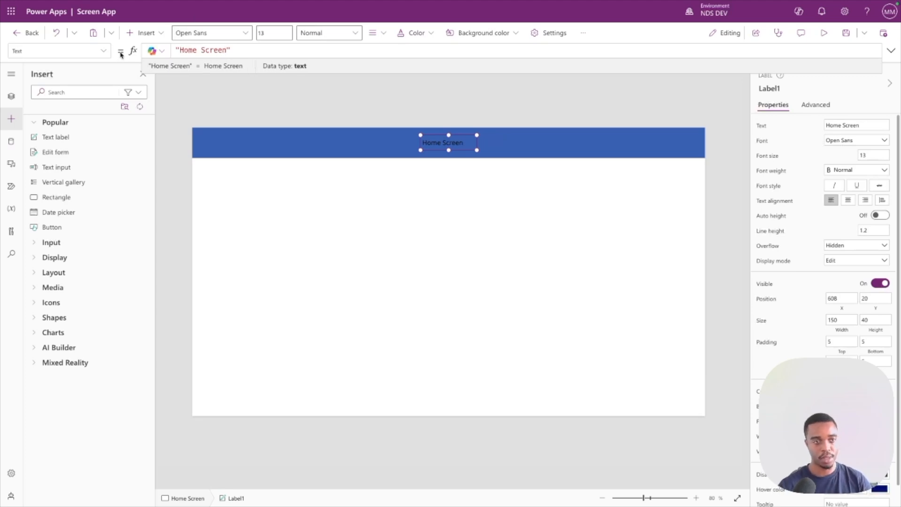
Set the header label's Color property to Color.White.
{"action": "left_click", "coordinate": [105, 52]}
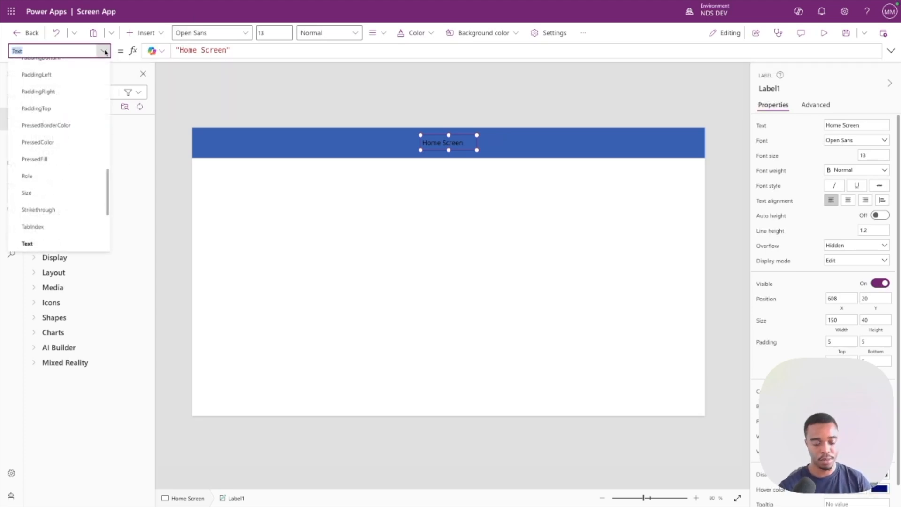
{"action": "type", "text": "Color"}
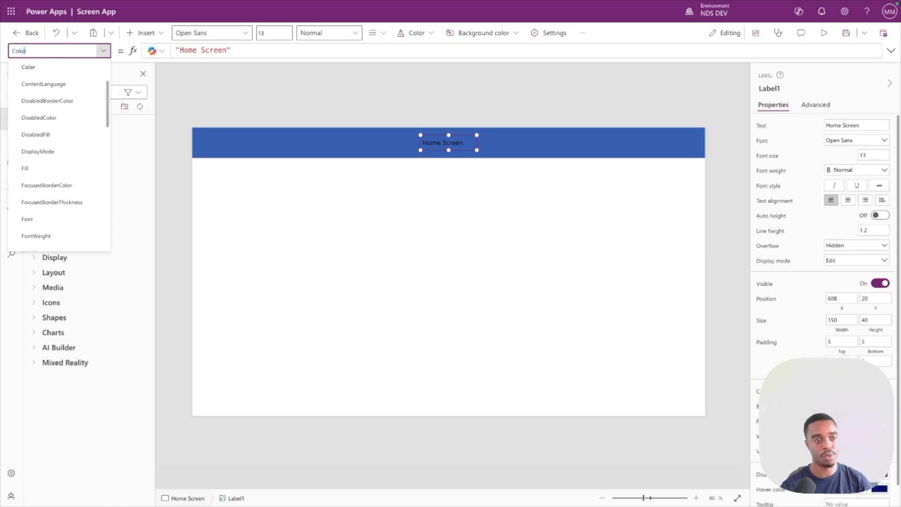
{"action": "key", "text": "Return"}
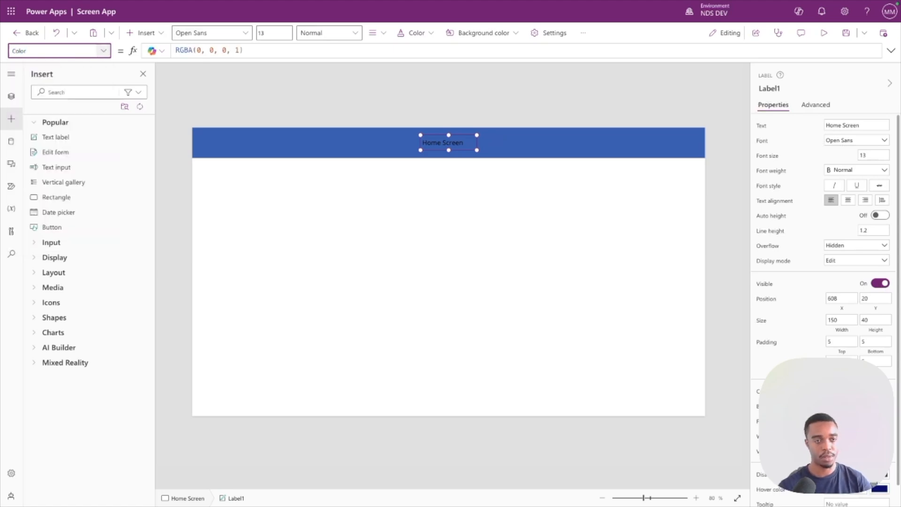
{"action": "left_click", "coordinate": [212, 50]}
{"action": "key", "text": "ctrl+a"}
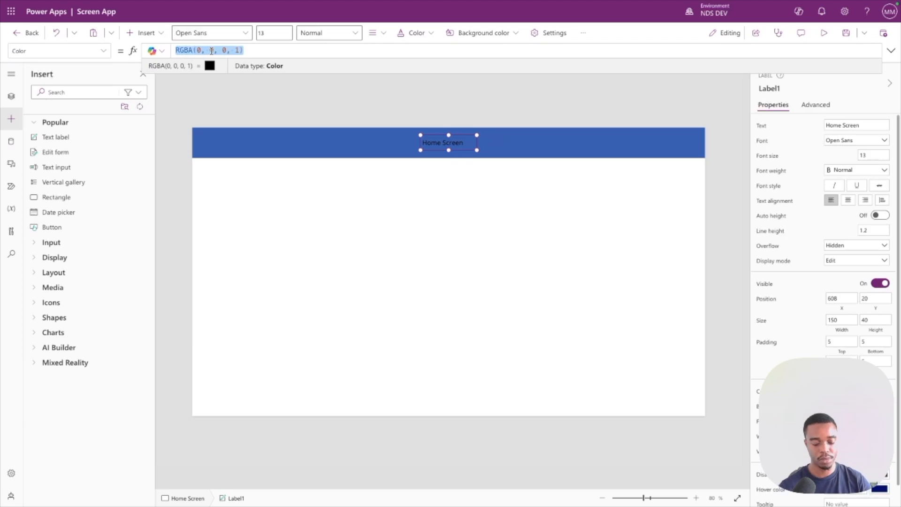
{"action": "type", "text": "wo"}
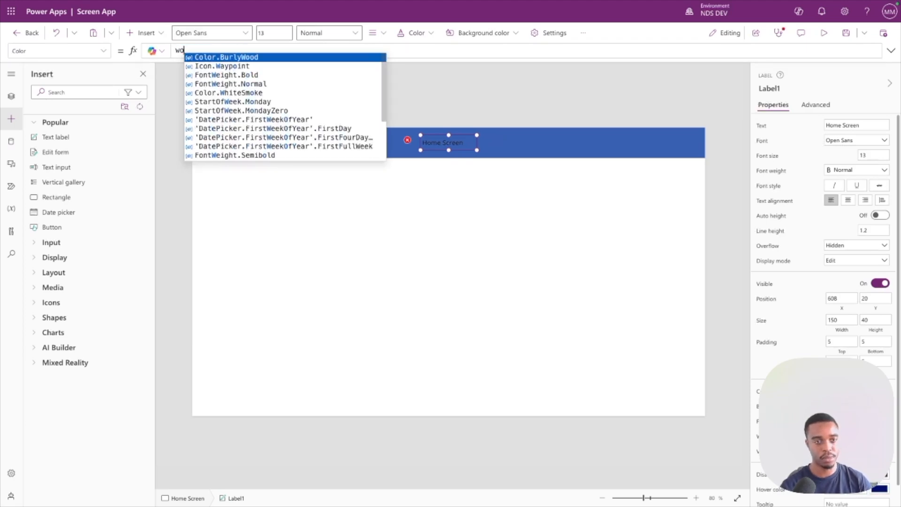
{"action": "key", "text": "BackSpace"}
{"action": "type", "text": "hi"}
{"action": "key", "text": "Down"}
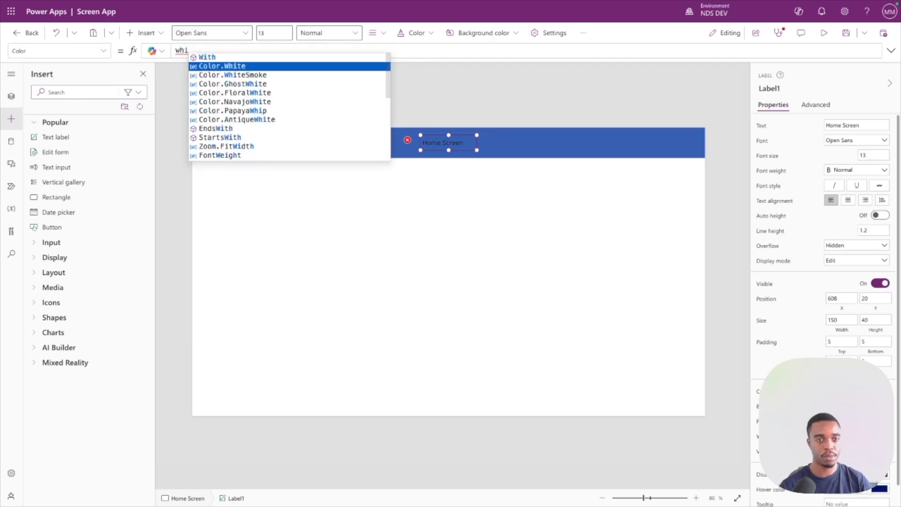
{"action": "key", "text": "Return"}
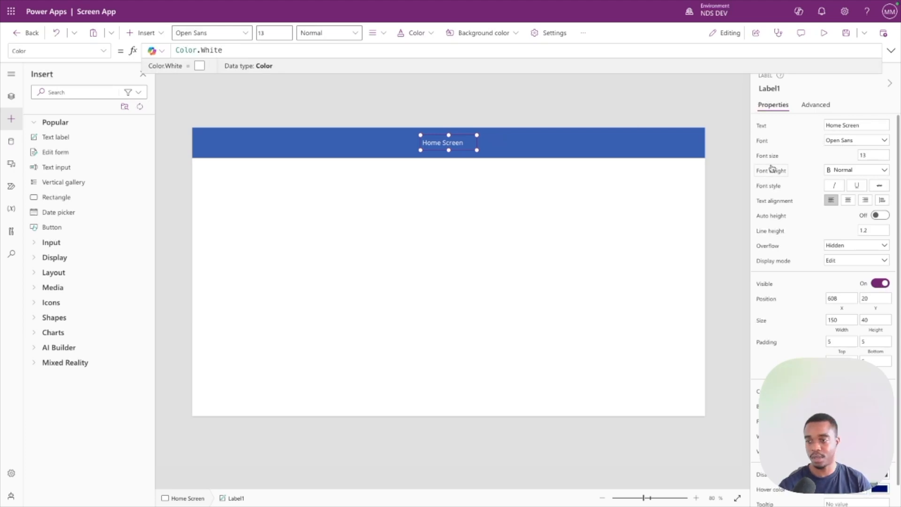
Centre-align the header label's text and set its font size to 20.
{"action": "left_click", "coordinate": [847, 200]}
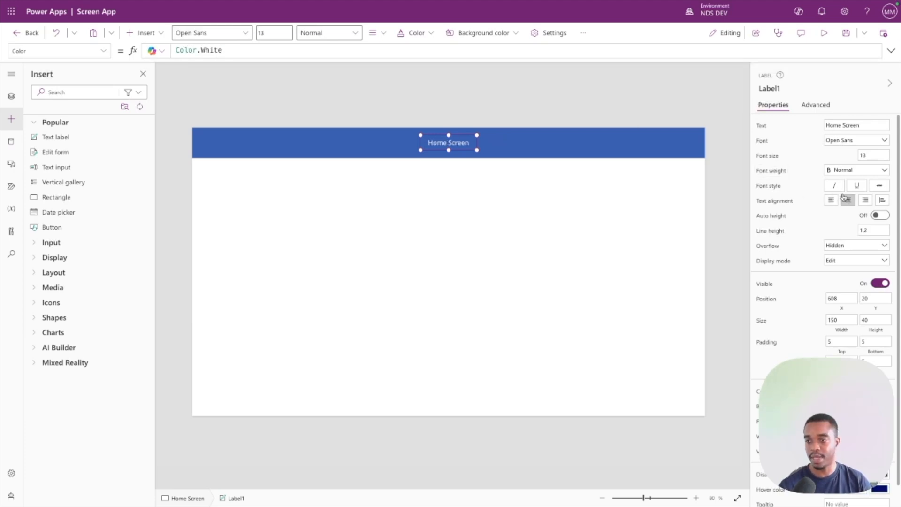
{"action": "left_click", "coordinate": [874, 154]}
{"action": "type", "text": "20"}
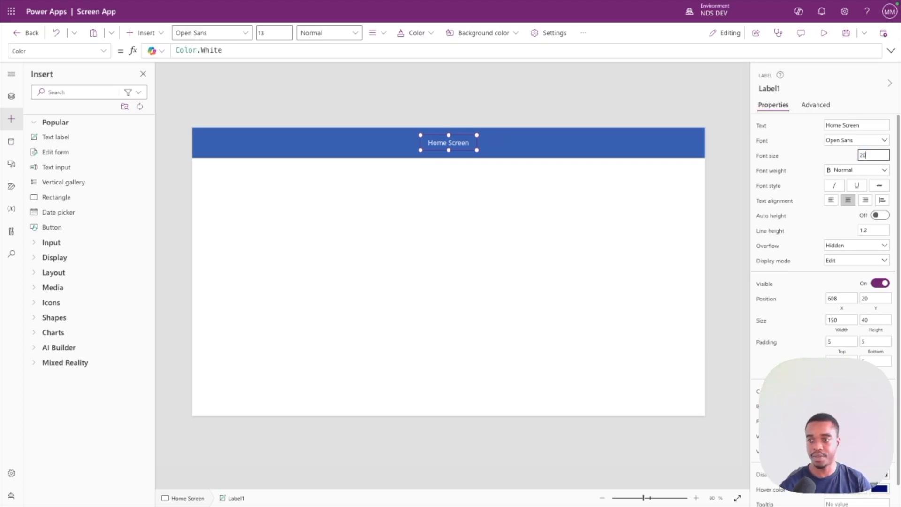
{"action": "key", "text": "Return"}
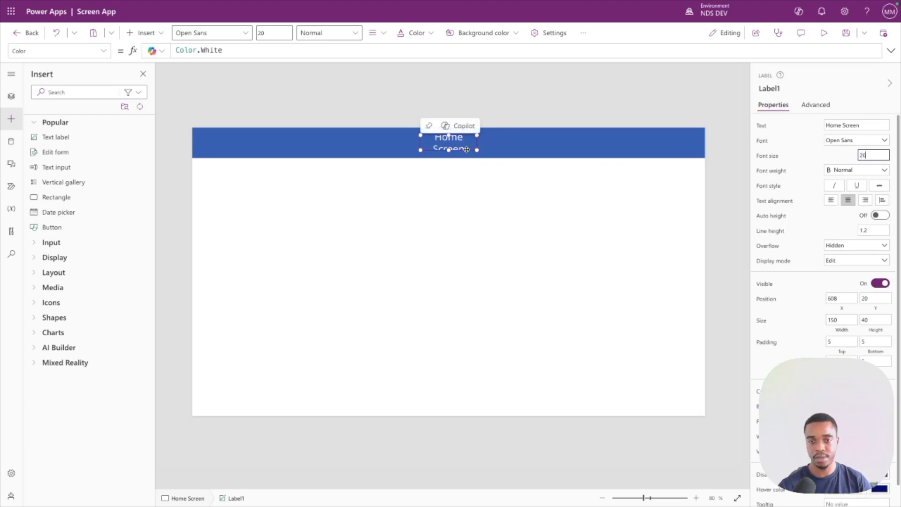
Make the header label bold and enlarge it to about 241 by 61, keeping it centred in the header bar.
{"action": "left_click", "coordinate": [839, 170]}
{"action": "left_click", "coordinate": [843, 181]}
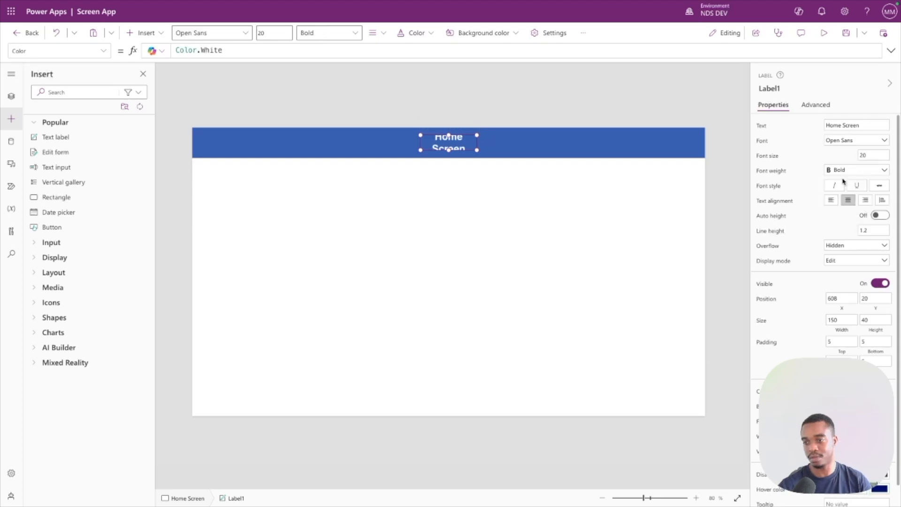
{"action": "mouse_move", "coordinate": [478, 150]}
{"action": "left_mouse_down"}
{"action": "mouse_move", "coordinate": [512, 157]}
{"action": "mouse_move", "coordinate": [464, 147]}
{"action": "mouse_move", "coordinate": [475, 148]}
{"action": "left_mouse_up"}
{"action": "left_click", "coordinate": [433, 203]}
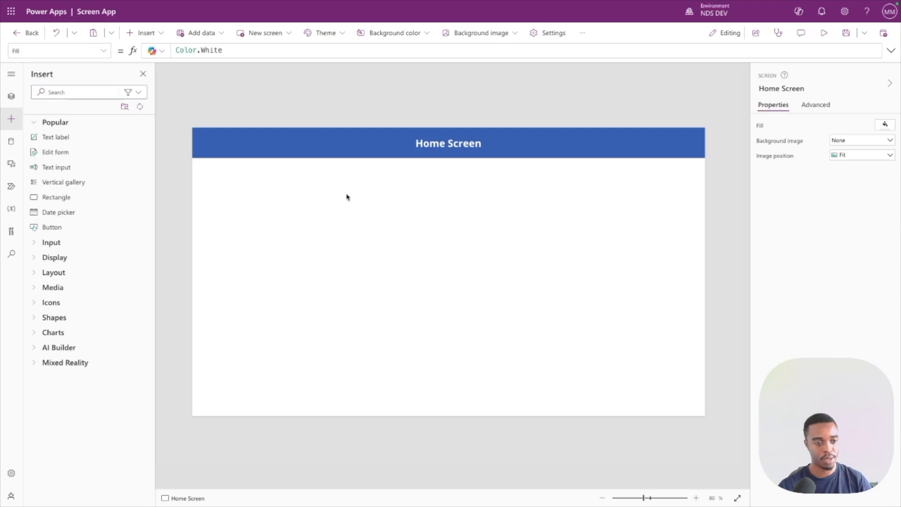
Duplicate the Home Screen and rename the copy to Details Screen.
{"action": "left_click", "coordinate": [11, 97]}
{"action": "right_click", "coordinate": [61, 154]}
{"action": "key", "text": "Escape"}
{"action": "left_click", "coordinate": [64, 200]}
{"action": "double_click", "coordinate": [54, 199]}
{"action": "double_click", "coordinate": [53, 199]}
{"action": "type", "text": "Det"}
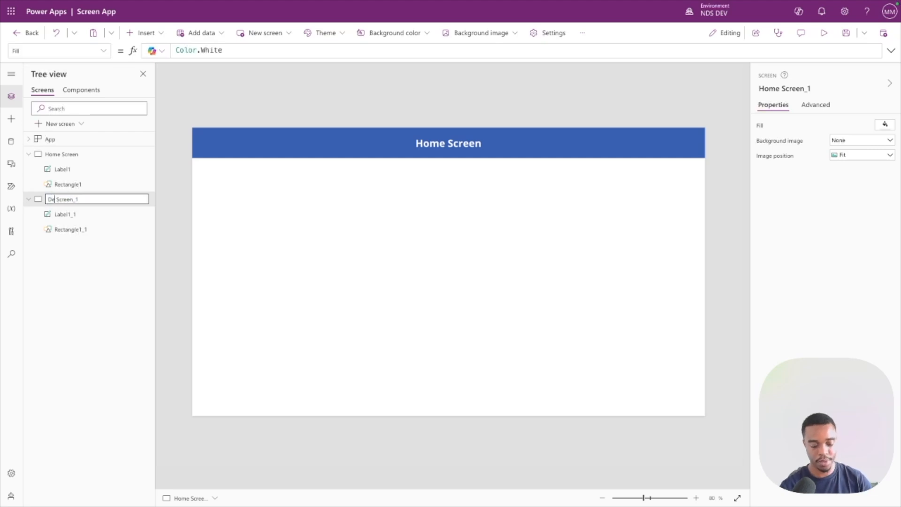
{"action": "type", "text": "ail"}
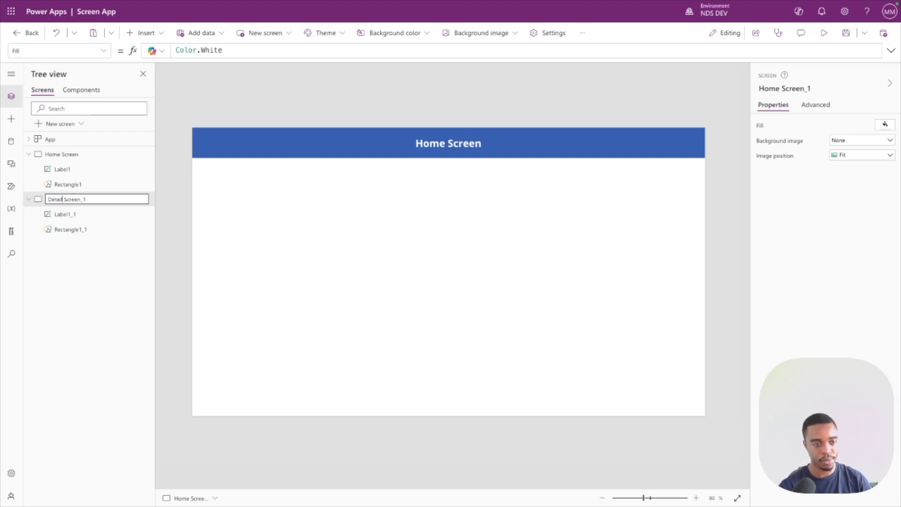
{"action": "type", "text": "s"}
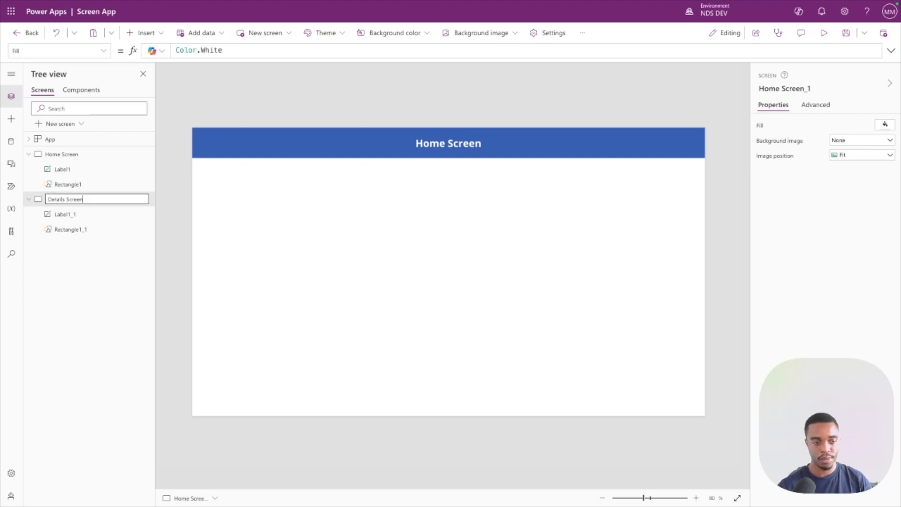
Change the header label's text on the duplicated screen to "Details Screen".
{"action": "left_click", "coordinate": [428, 143]}
{"action": "left_click", "coordinate": [428, 143]}
{"action": "double_click", "coordinate": [428, 144]}
{"action": "type", "text": "Detail"}
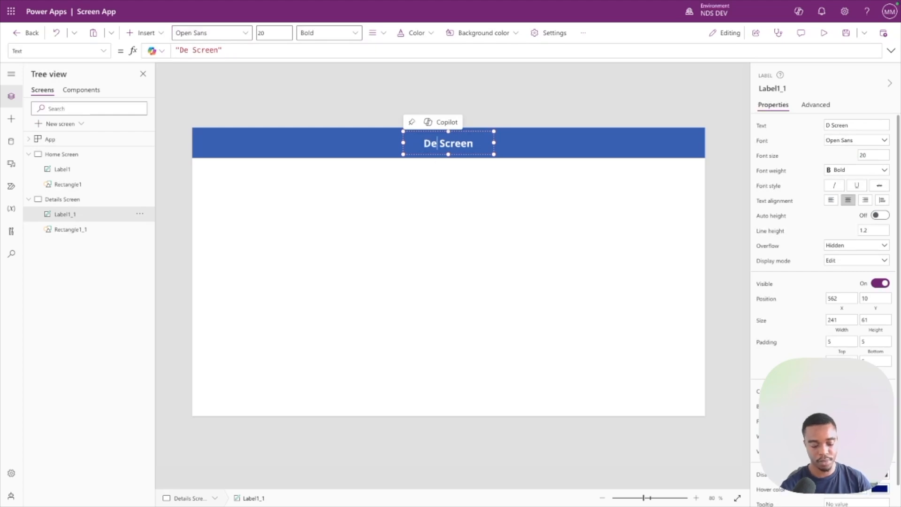
{"action": "type", "text": "s"}
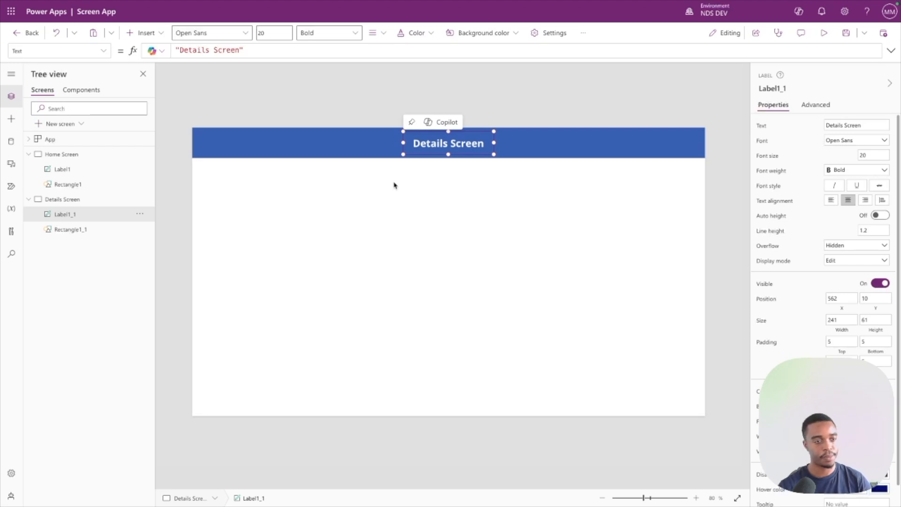
Insert a button on the Home Screen.
{"action": "left_click", "coordinate": [66, 154]}
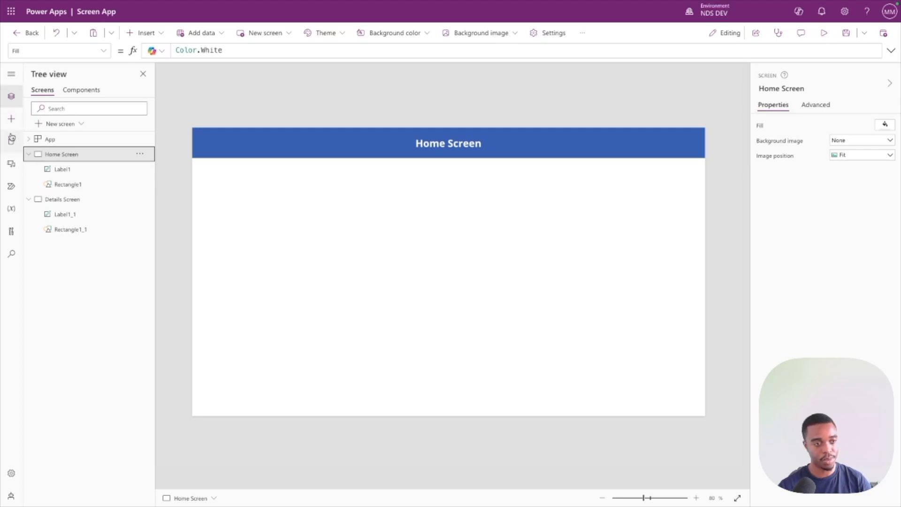
{"action": "left_click", "coordinate": [12, 120]}
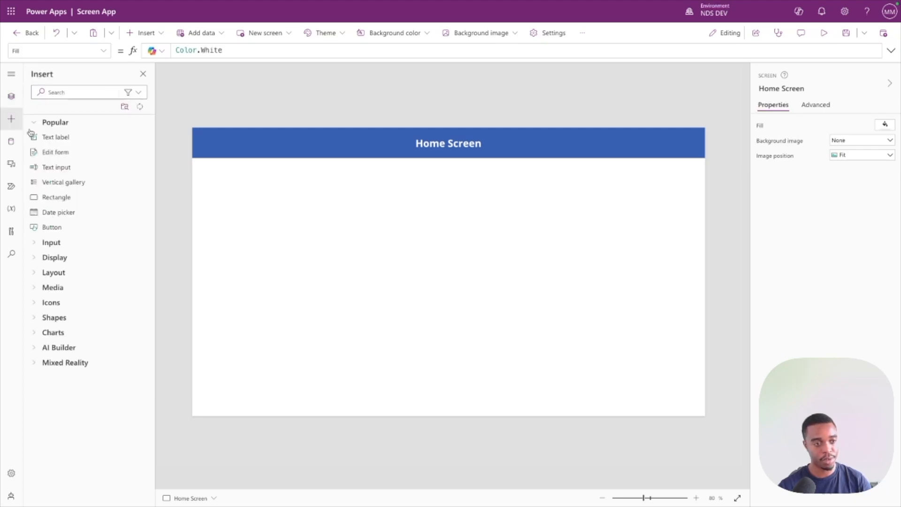
{"action": "left_click", "coordinate": [70, 230]}
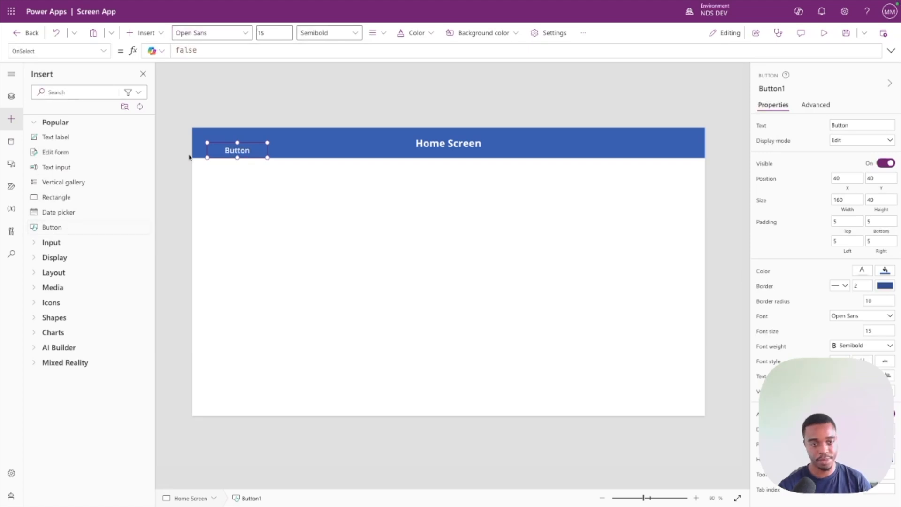
Centre the button on the Home Screen at about 327 by 72 and change its text to "Next".
{"action": "left_click_drag", "start_coordinate": [238, 152], "coordinate": [482, 273]}
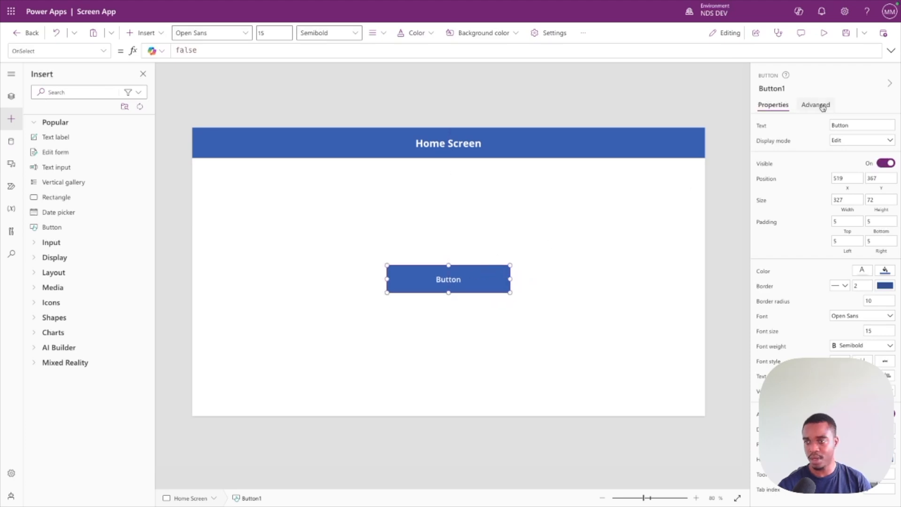
{"action": "double_click", "coordinate": [841, 124]}
{"action": "type", "text": "N"}
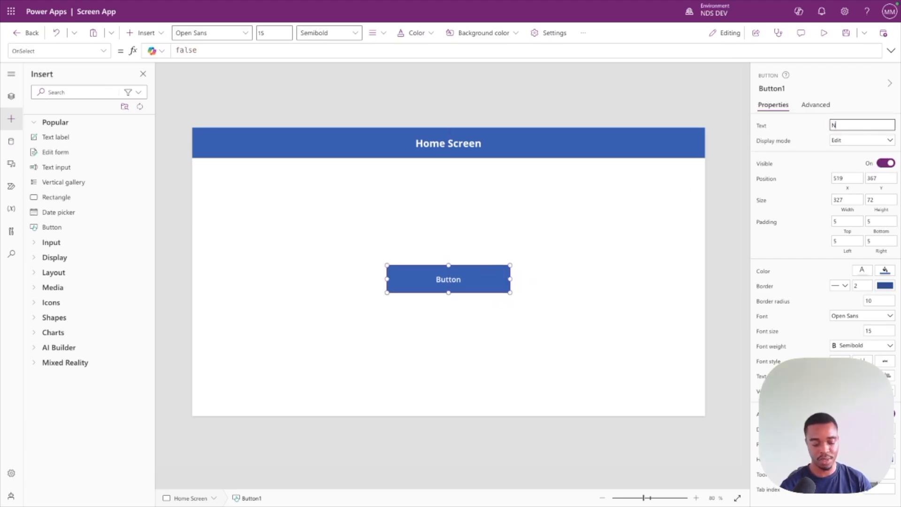
{"action": "type", "text": "ext"}
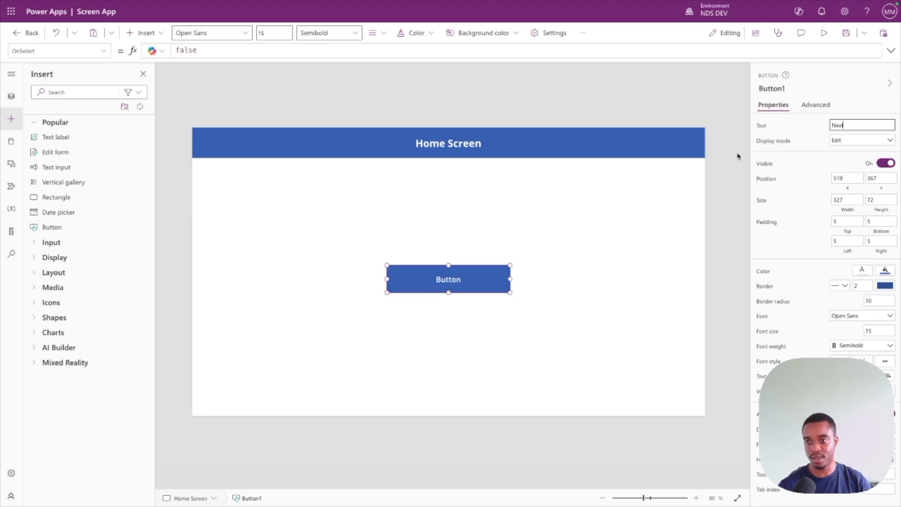
{"action": "left_click", "coordinate": [474, 243]}
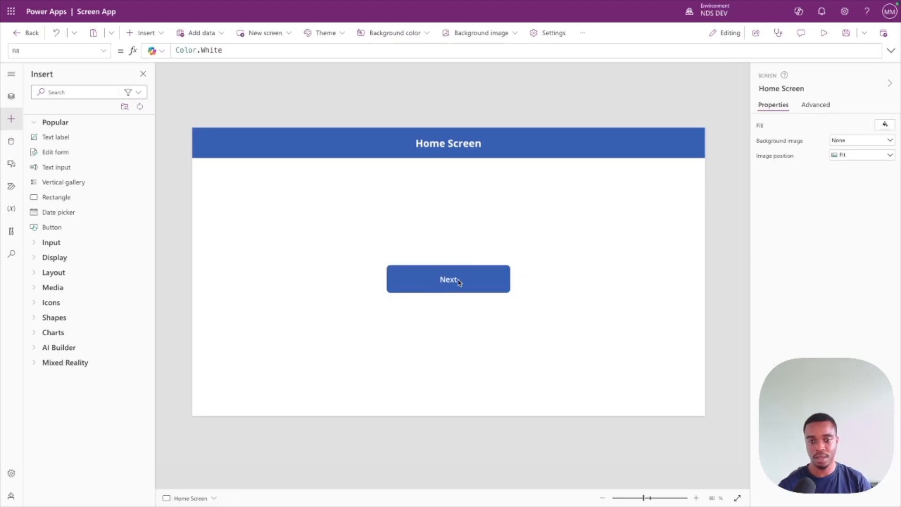
{"action": "left_click", "coordinate": [459, 281]}
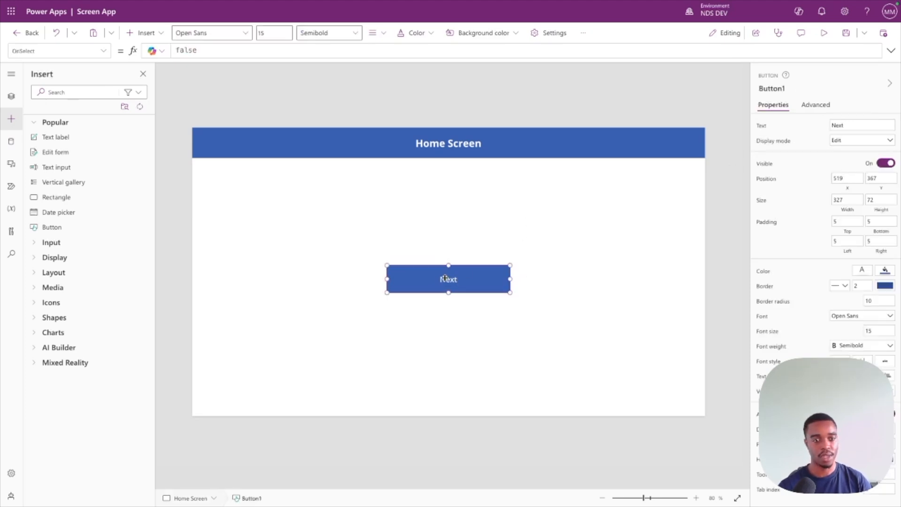
Insert a button on the Details Screen and place it at the left end of the header bar, at about X 11, Y 20.
{"action": "left_click", "coordinate": [13, 98]}
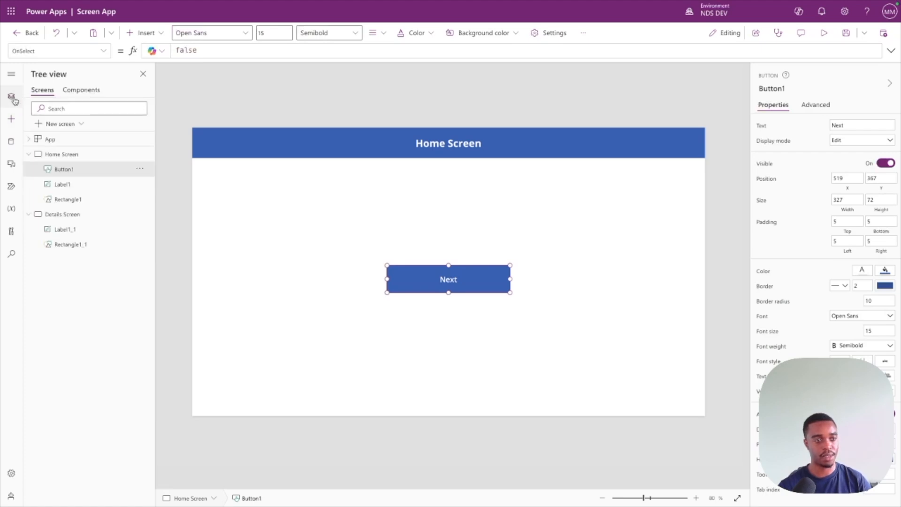
{"action": "left_click", "coordinate": [69, 220]}
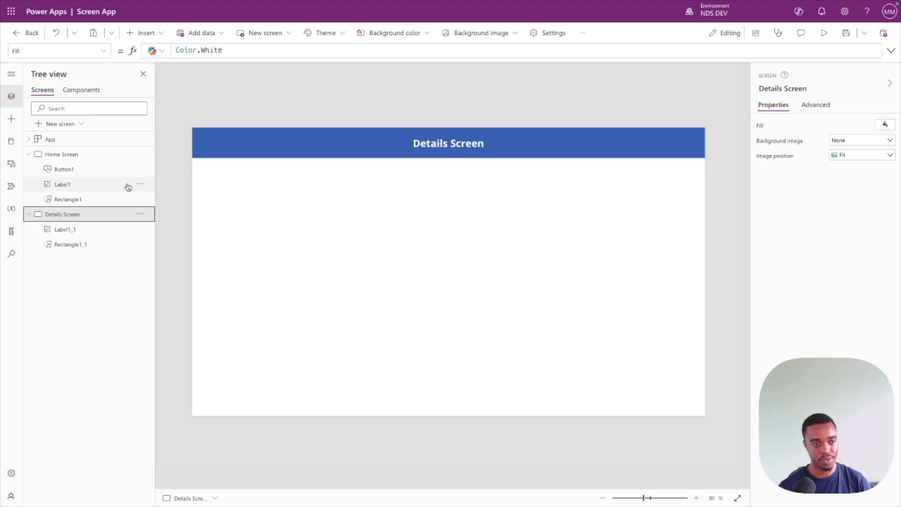
{"action": "left_click", "coordinate": [12, 121]}
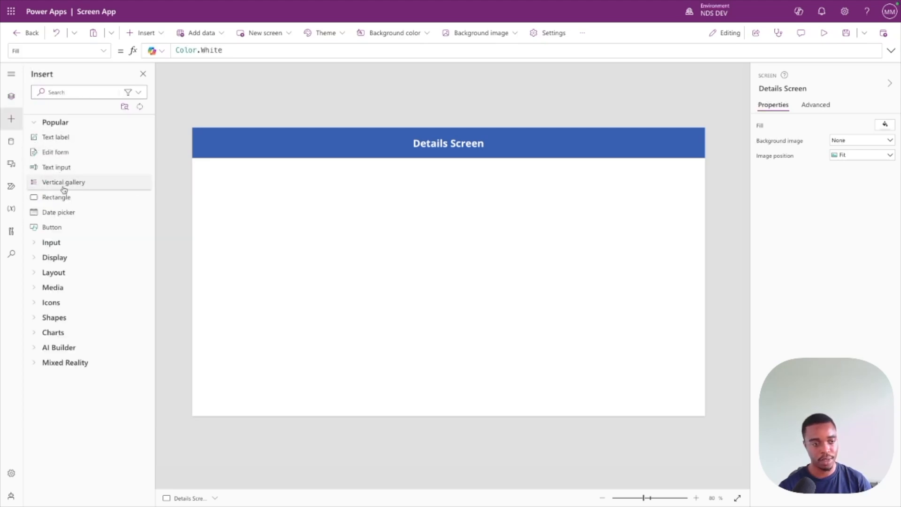
{"action": "left_click", "coordinate": [53, 227]}
{"action": "left_click_drag", "start_coordinate": [242, 147], "coordinate": [231, 143]}
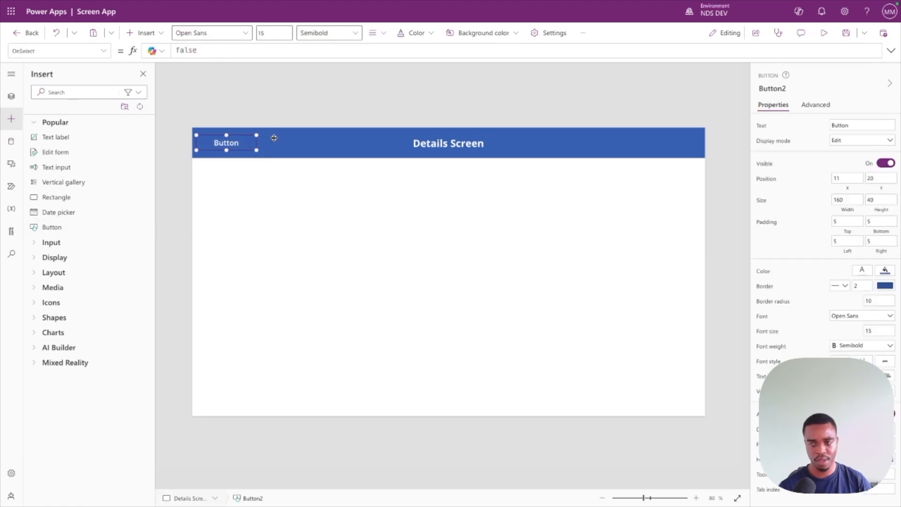
Change the text of the button in the Details Screen header to "Back".
{"action": "double_click", "coordinate": [851, 124]}
{"action": "type", "text": "Back"}
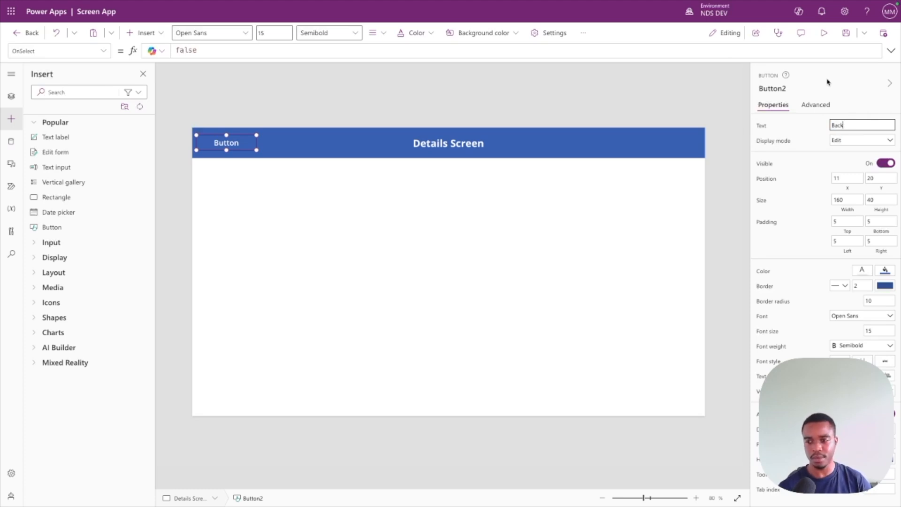
{"action": "left_click", "coordinate": [469, 252]}
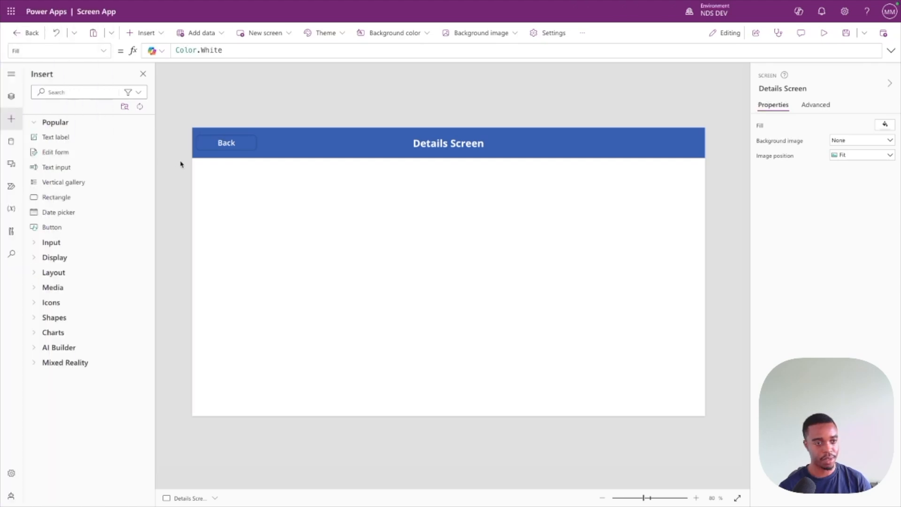
Return to the Home Screen and select its Next button.
{"action": "left_click", "coordinate": [11, 96]}
{"action": "left_click", "coordinate": [65, 156]}
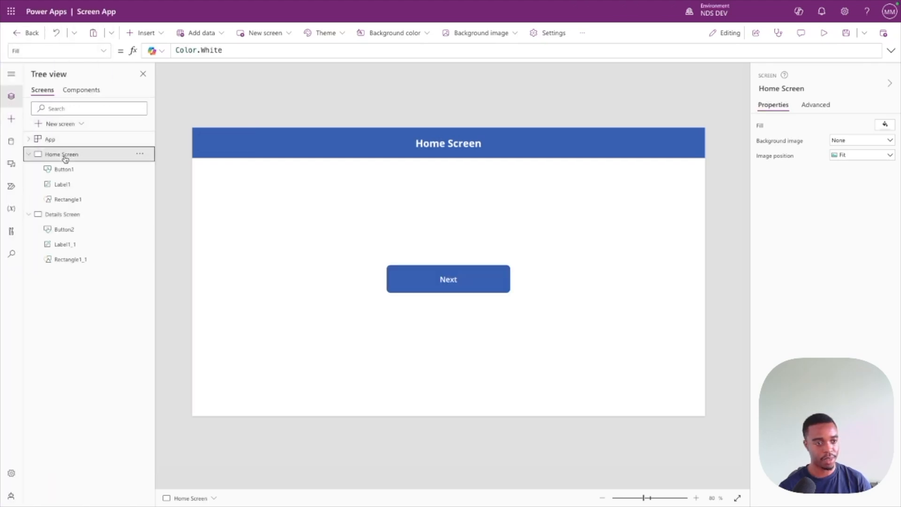
{"action": "left_click", "coordinate": [452, 278]}
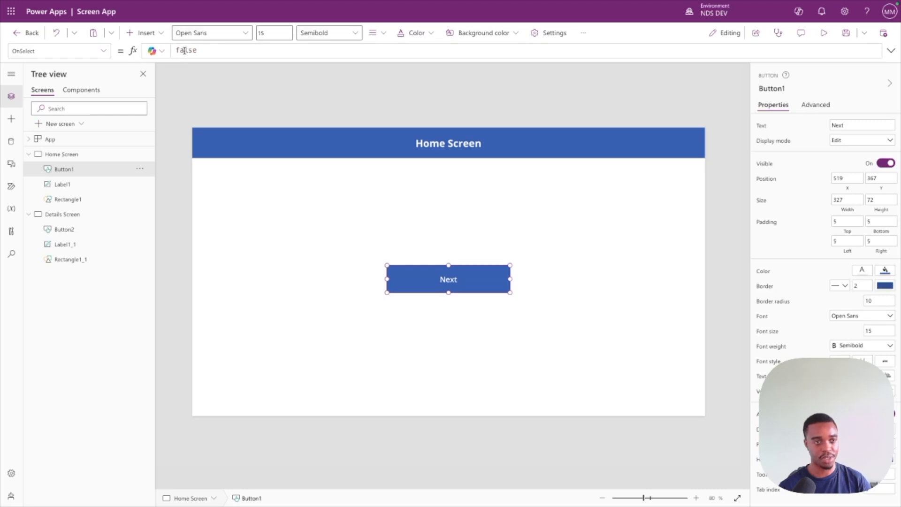
{"action": "left_click", "coordinate": [103, 51]}
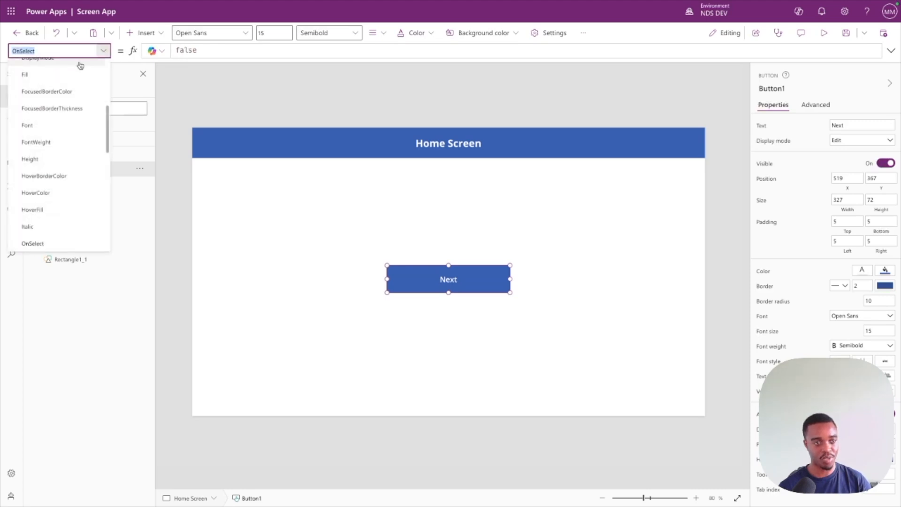
{"action": "scroll", "coordinate": [70, 113], "scroll_direction": "up", "scroll_amount": 5}
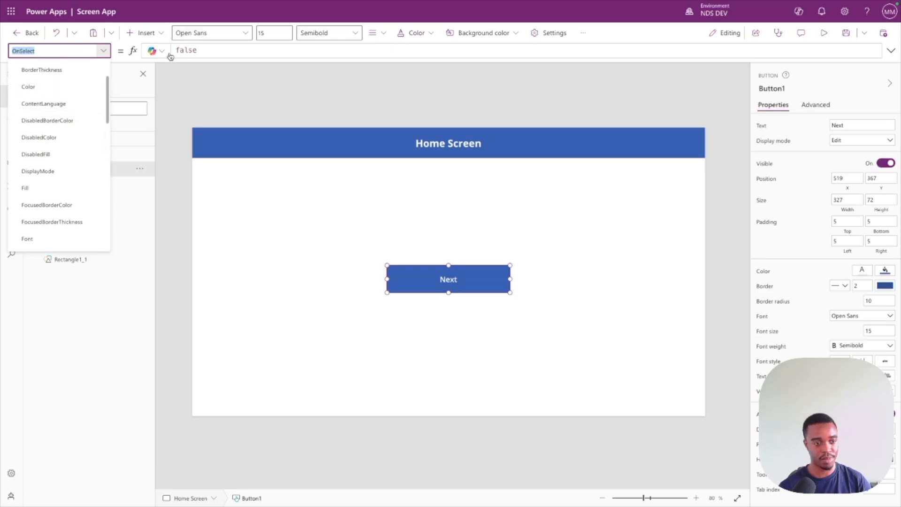
{"action": "left_click", "coordinate": [198, 50]}
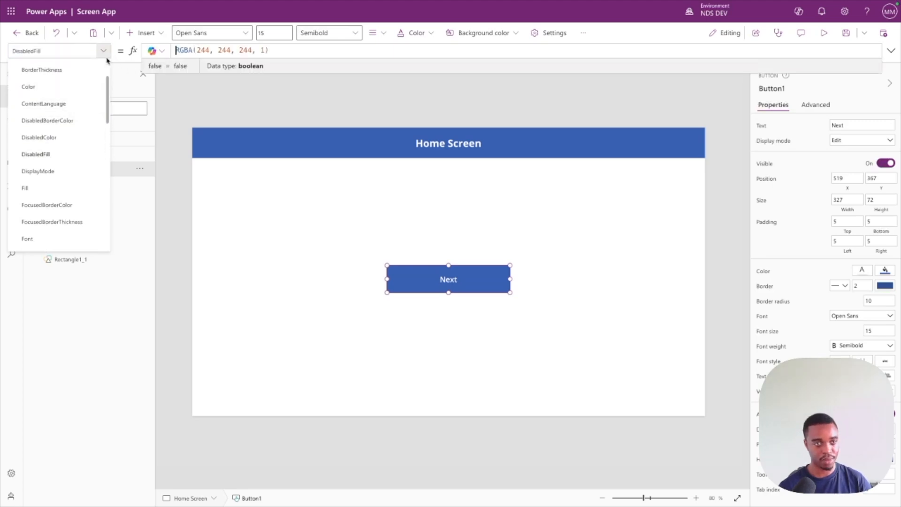
{"action": "left_click", "coordinate": [78, 51]}
{"action": "type", "text": "On"}
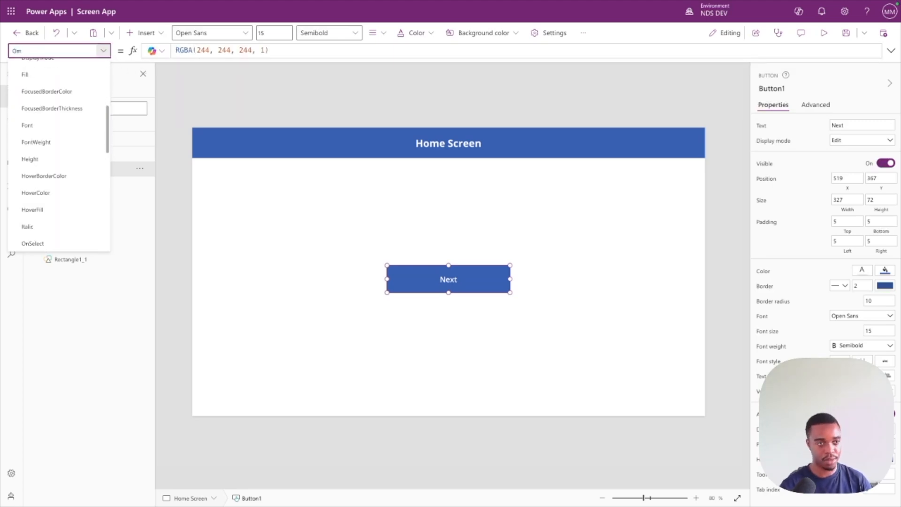
{"action": "type", "text": "n"}
{"action": "key", "text": "Return"}
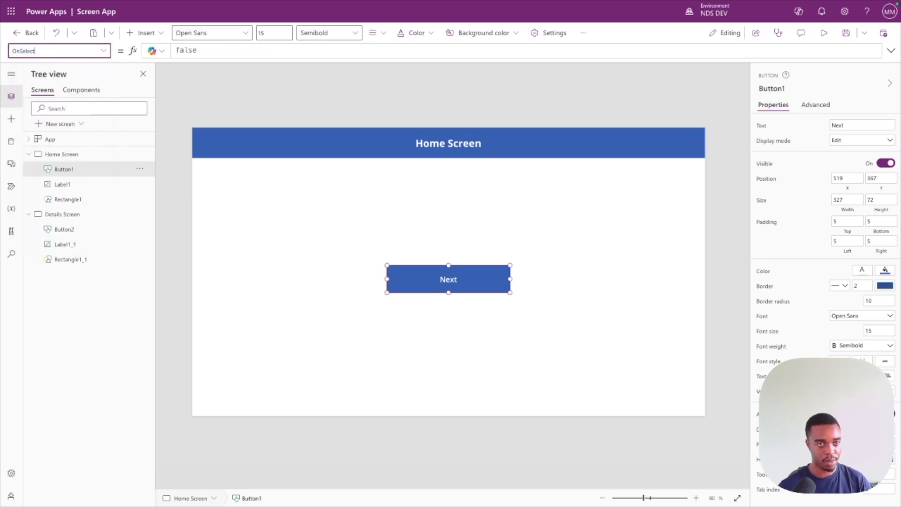
Set the Next button's OnSelect formula to Navigate('Details Screen').
{"action": "key", "text": "Tab"}
{"action": "type", "text": "Na"}
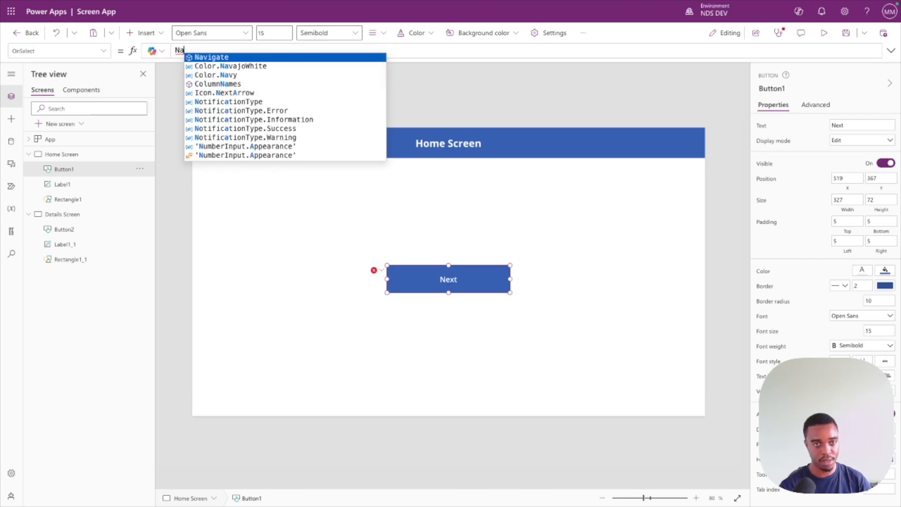
{"action": "key", "text": "Tab"}
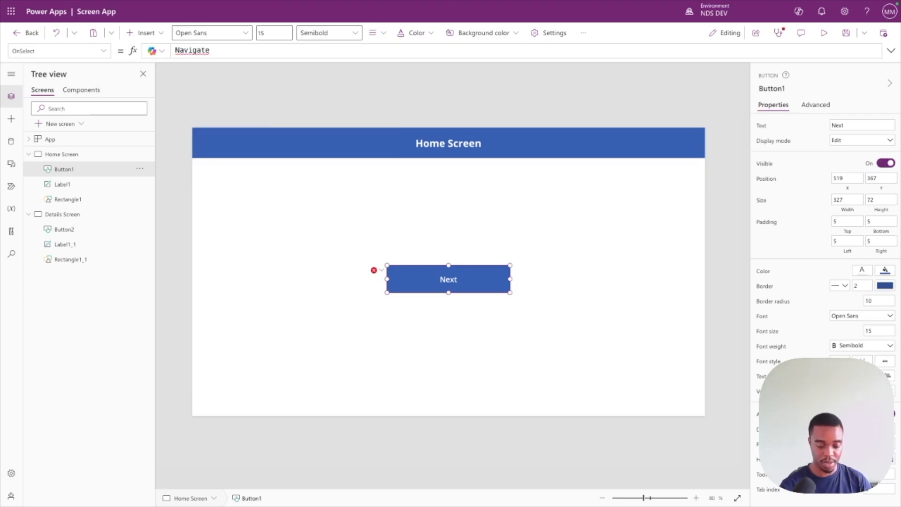
{"action": "type", "text": "("}
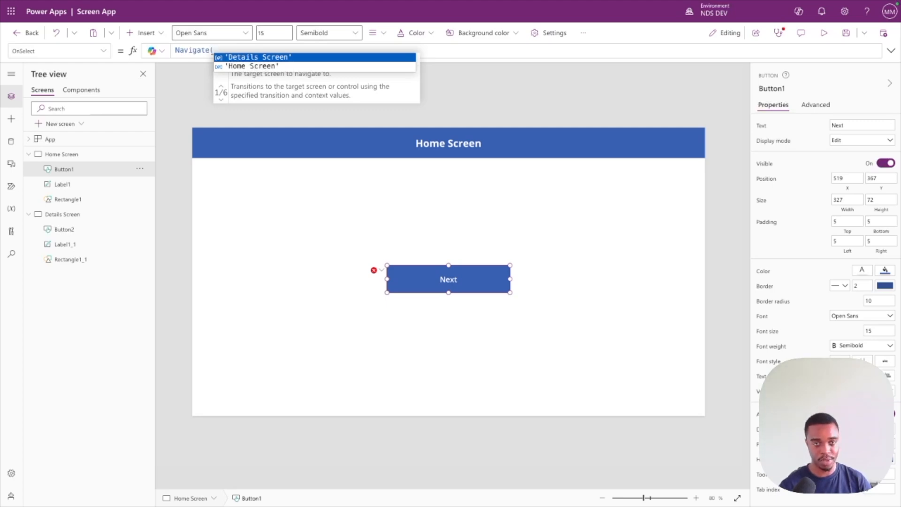
{"action": "key", "text": "Tab"}
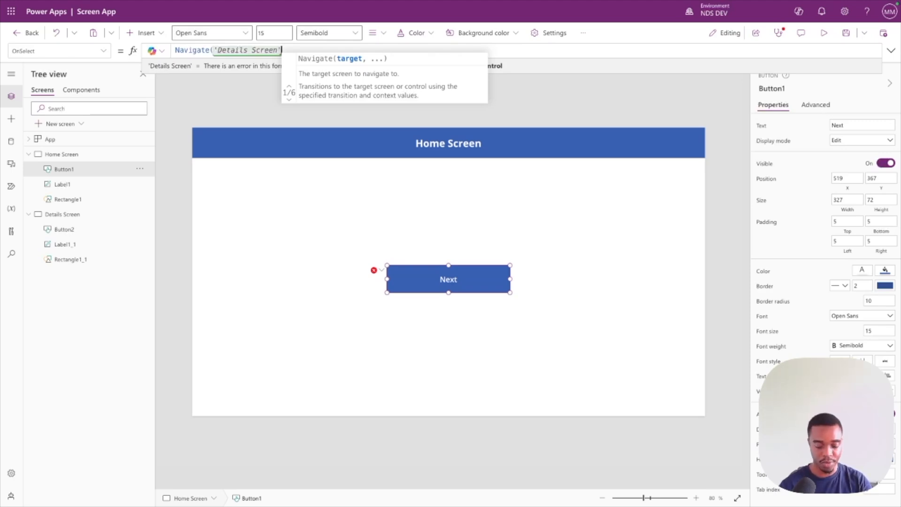
{"action": "type", "text": ")"}
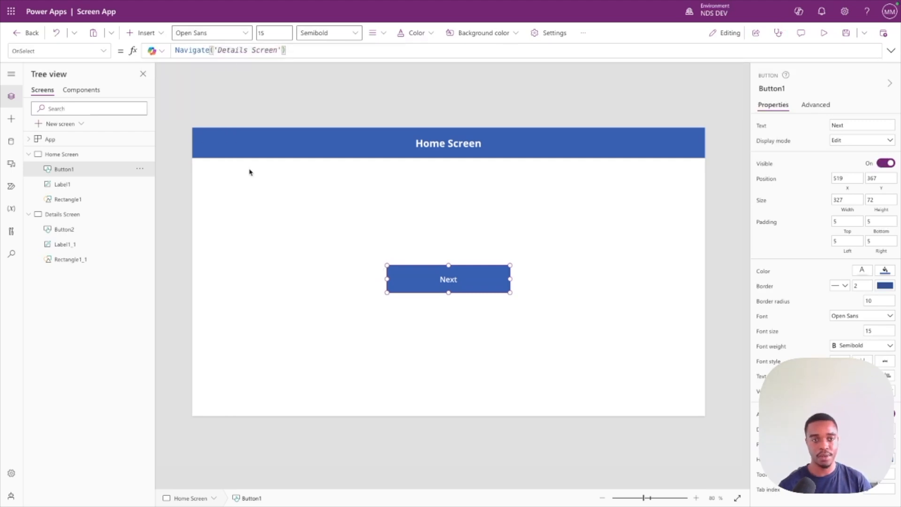
{"action": "left_click", "coordinate": [260, 172]}
{"action": "left_click", "coordinate": [454, 277]}
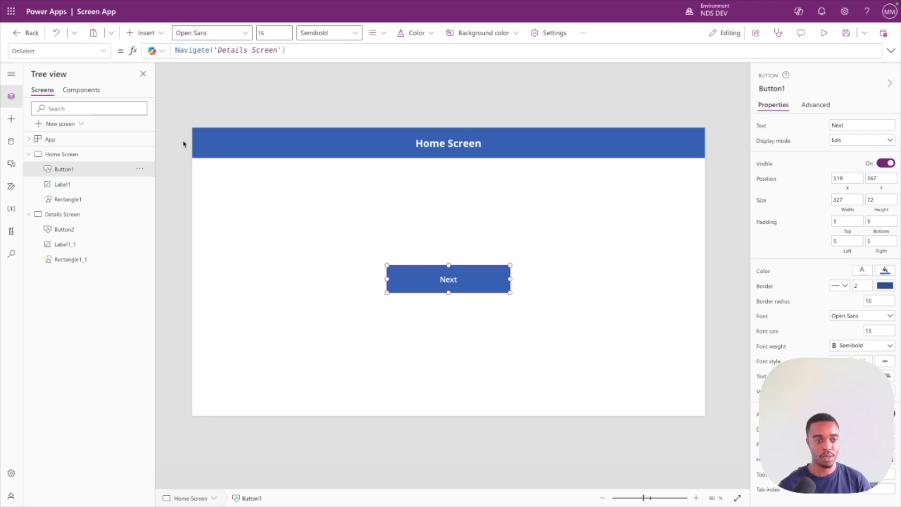
Preview the app, test the Next button's navigation from the Home Screen, and close the preview.
{"action": "left_click", "coordinate": [11, 94]}
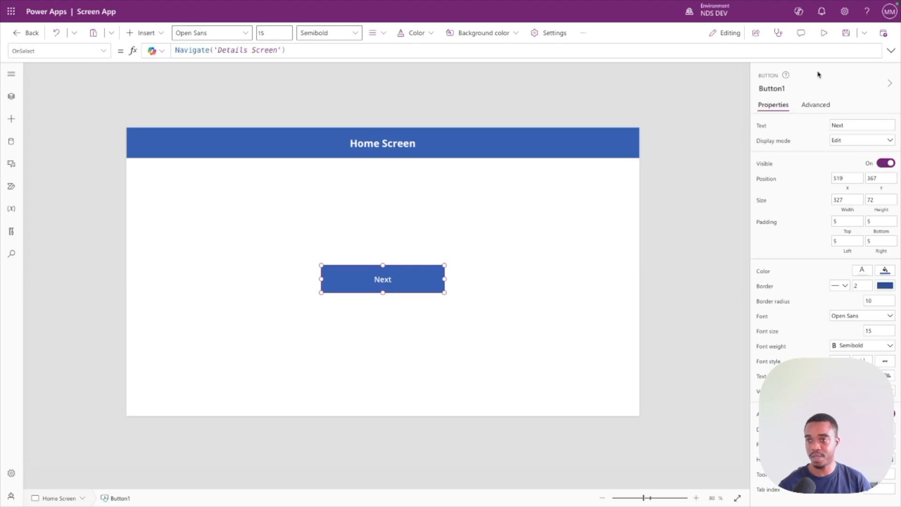
{"action": "left_click", "coordinate": [824, 34]}
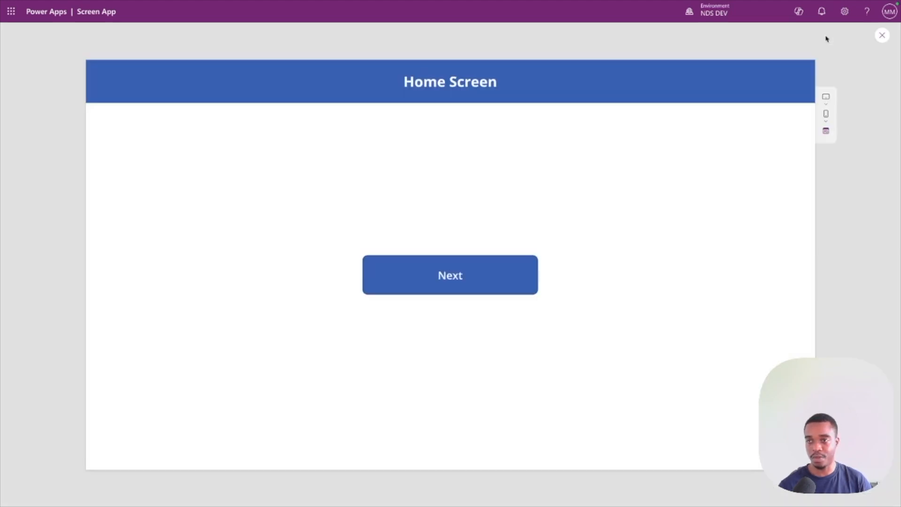
{"action": "left_click", "coordinate": [460, 280]}
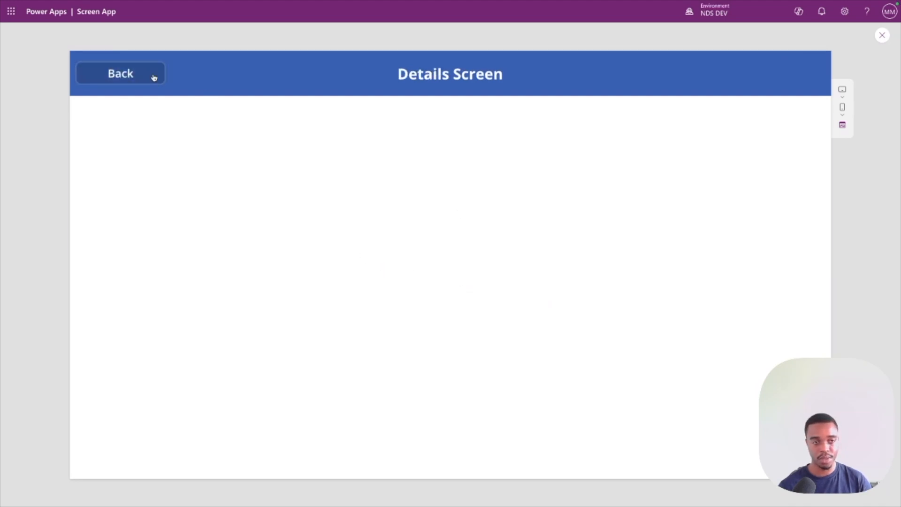
{"action": "left_click", "coordinate": [882, 36]}
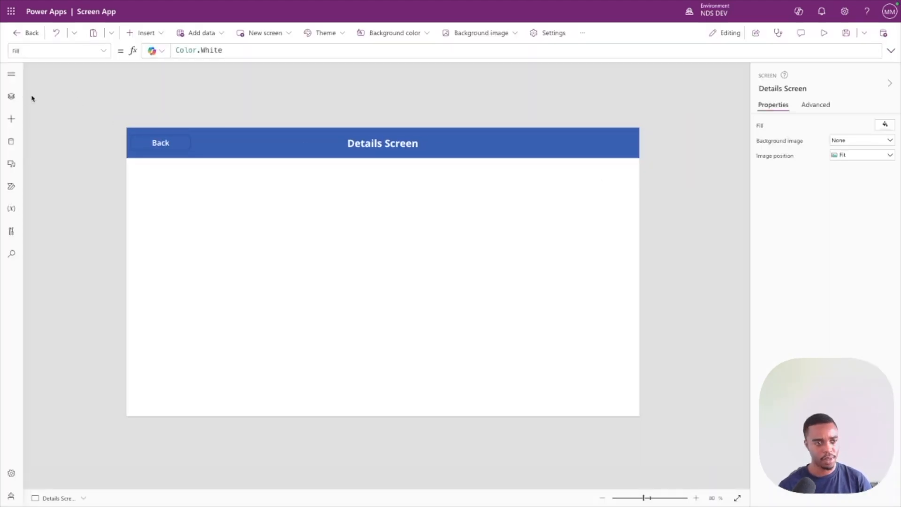
Set the OnSelect formula of the Back button on the Details Screen to Back().
{"action": "left_click", "coordinate": [158, 143]}
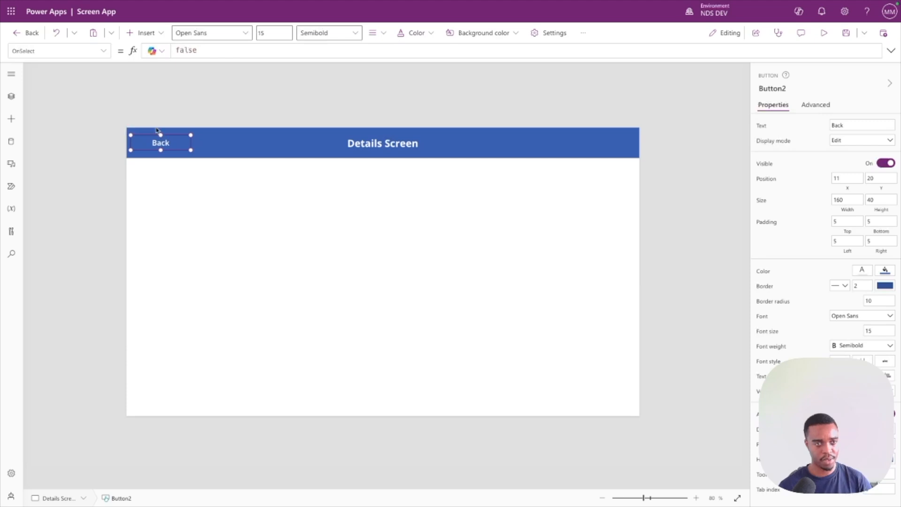
{"action": "double_click", "coordinate": [194, 50]}
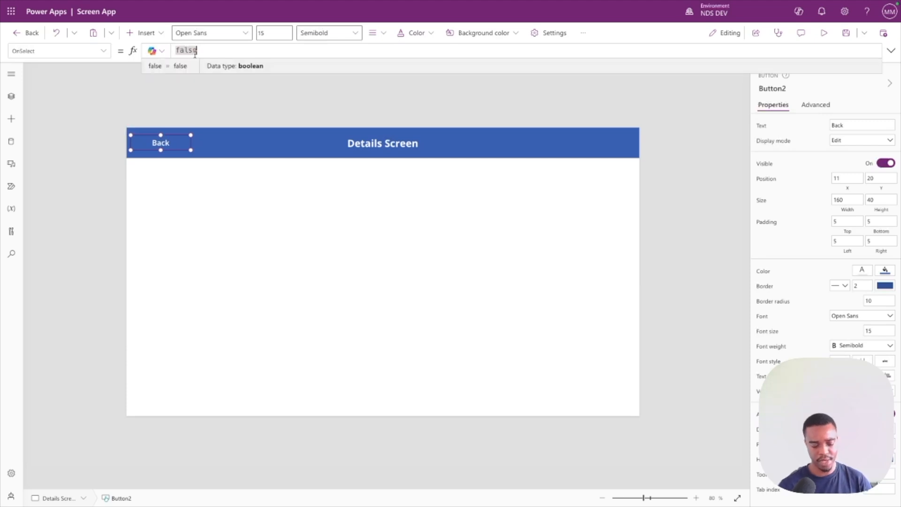
{"action": "left_click", "coordinate": [195, 52]}
{"action": "type", "text": "Ba"}
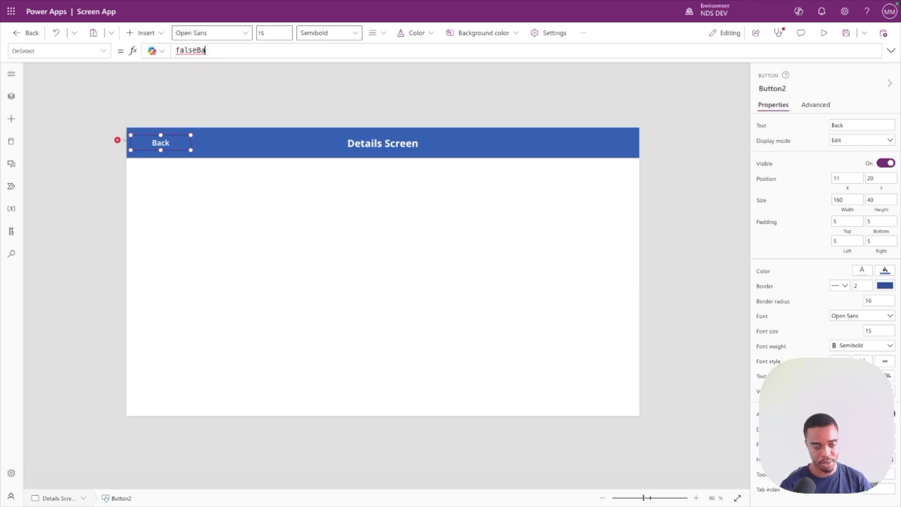
{"action": "type", "text": "Back"}
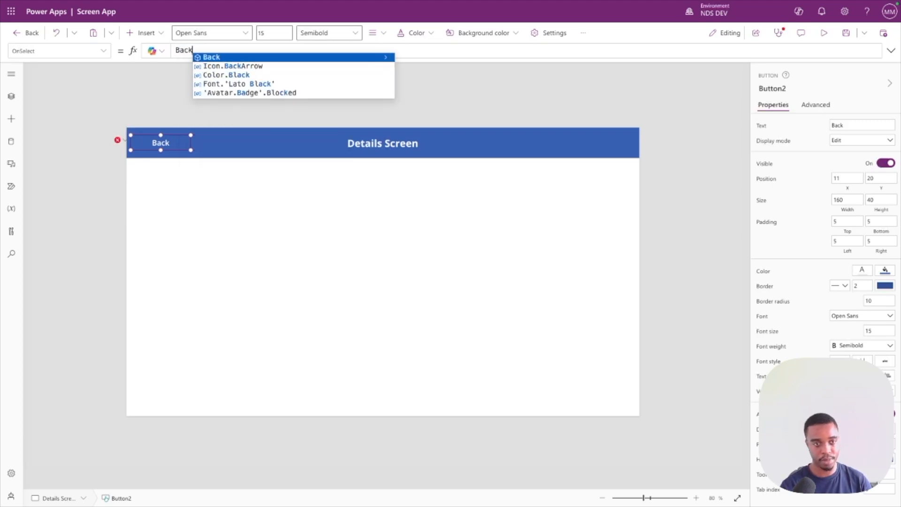
{"action": "type", "text": "()"}
{"action": "key", "text": "BackSpace"}
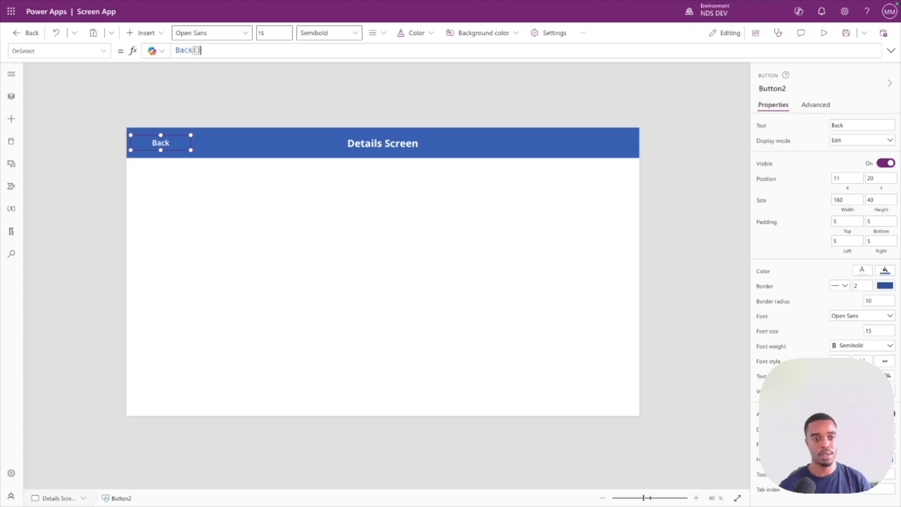
{"action": "left_click", "coordinate": [217, 203]}
{"action": "left_click", "coordinate": [145, 139]}
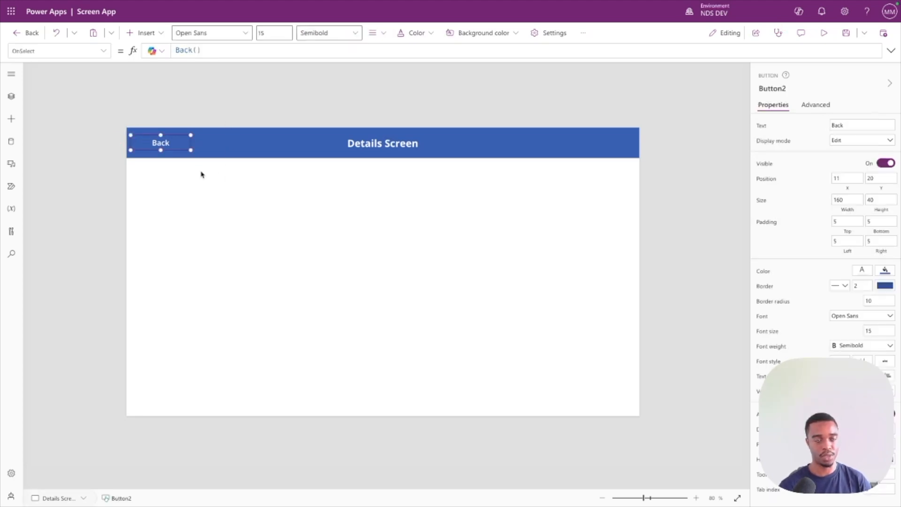
{"action": "left_click", "coordinate": [213, 180]}
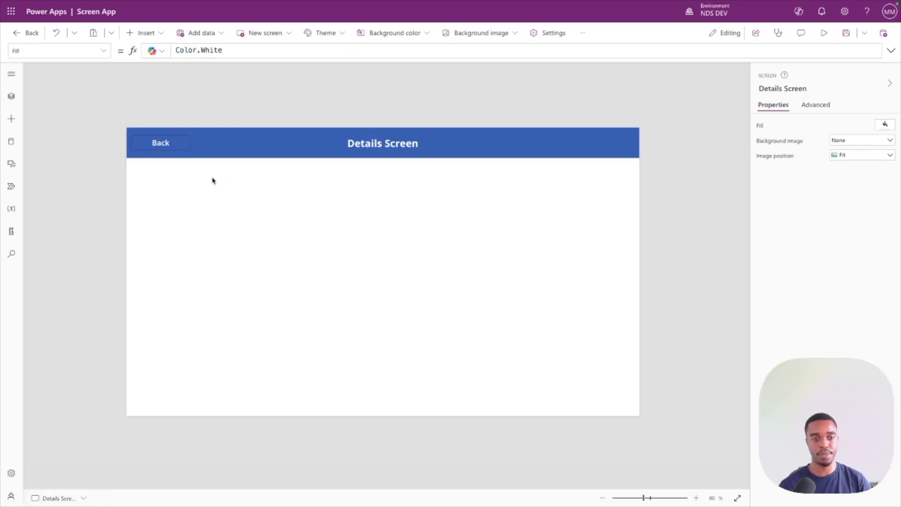
Preview the app, test the Back button on the Details Screen, and close the preview.
{"action": "left_click", "coordinate": [824, 32]}
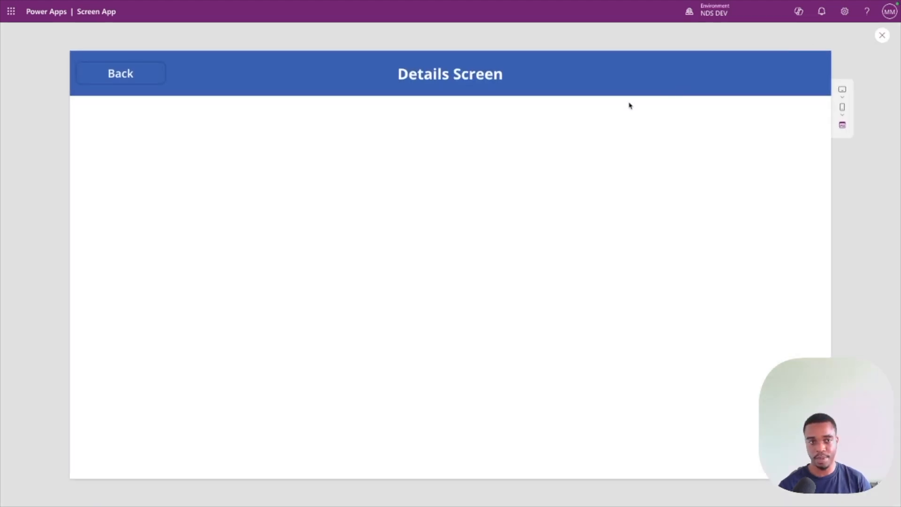
{"action": "left_click", "coordinate": [127, 76]}
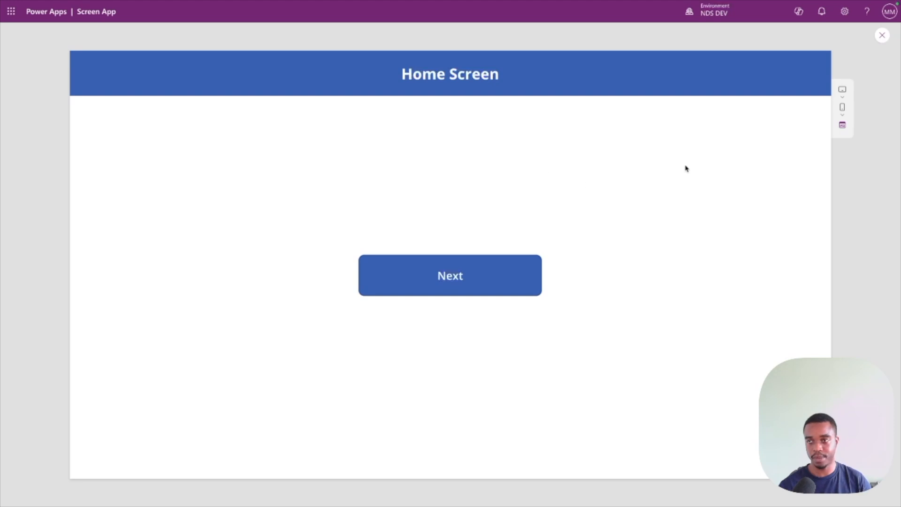
{"action": "left_click", "coordinate": [882, 35]}
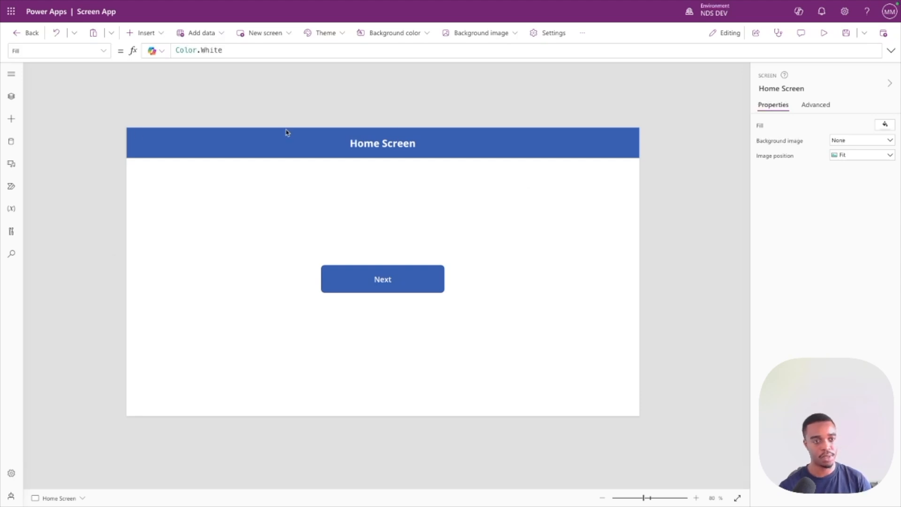
Add the ScreenTransition.Cover transition to the Navigate formula in the Home Screen Next button's OnSelect.
{"action": "left_click", "coordinate": [382, 278]}
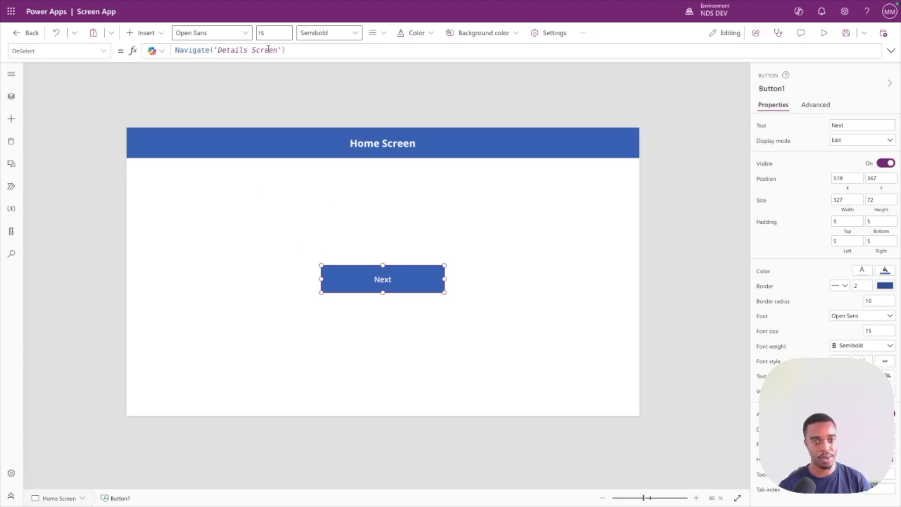
{"action": "left_click", "coordinate": [281, 50]}
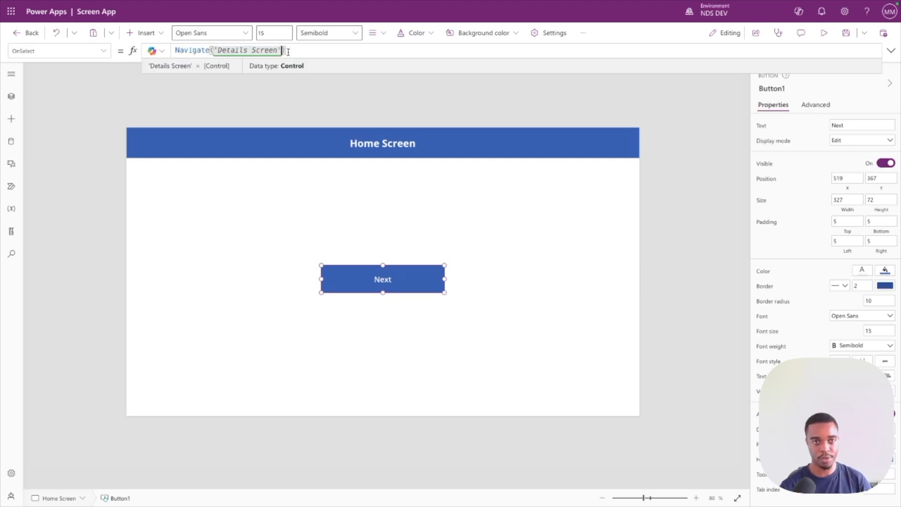
{"action": "type", "text": ","}
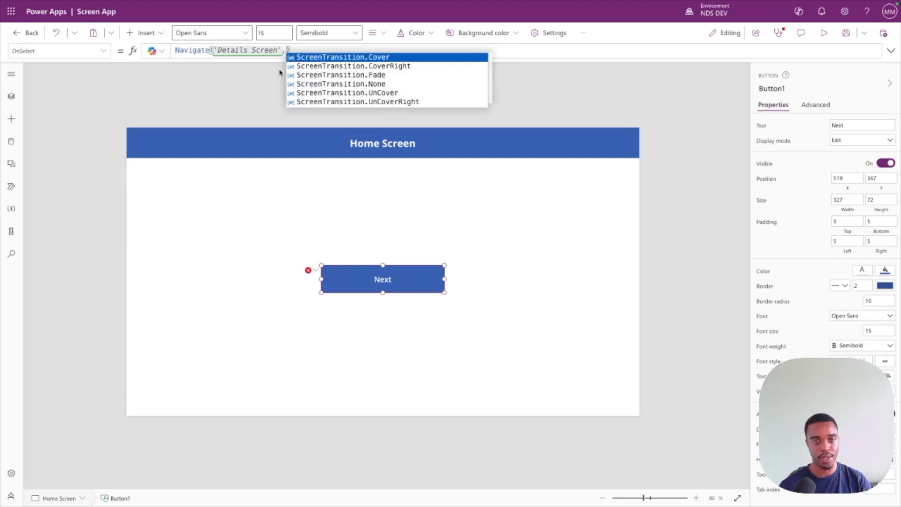
{"action": "left_click", "coordinate": [337, 59]}
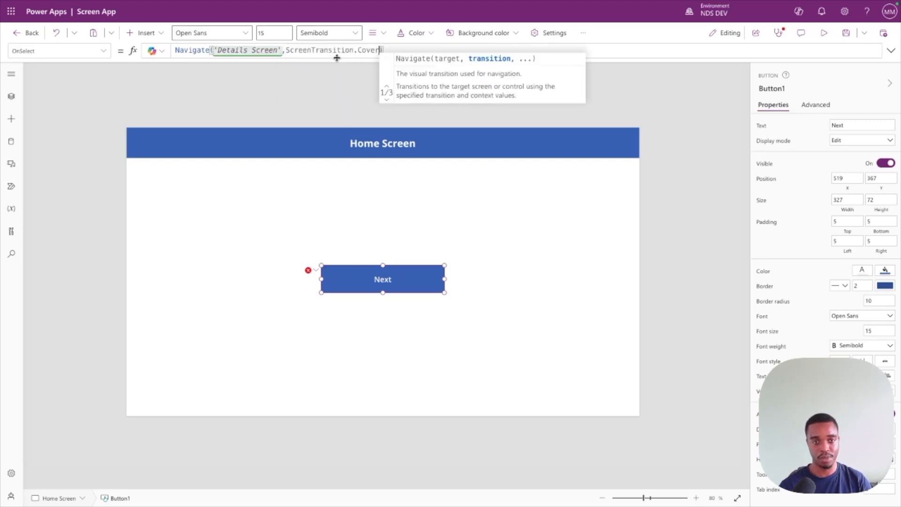
{"action": "type", "text": ")"}
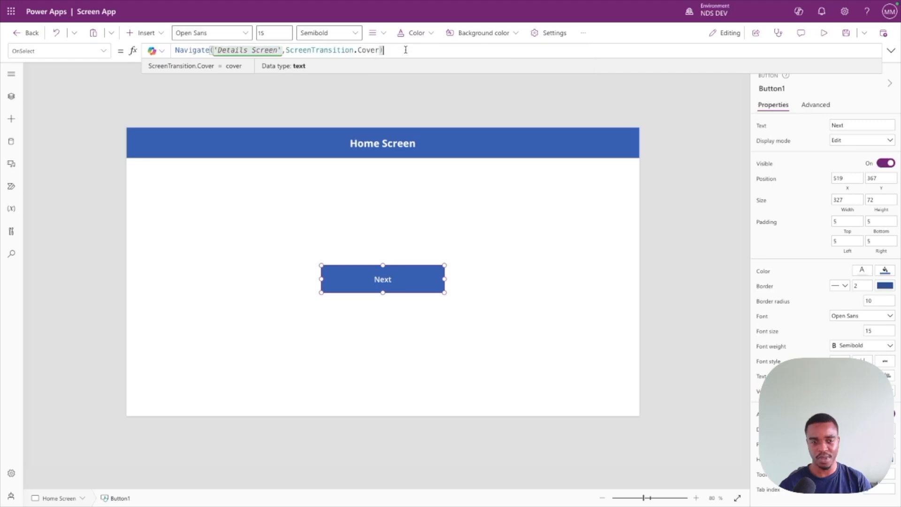
{"action": "left_click", "coordinate": [315, 188]}
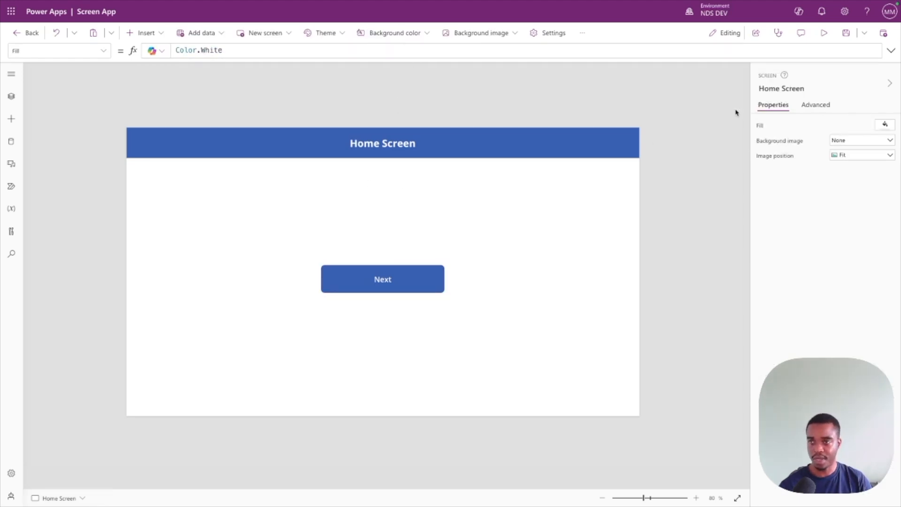
Preview the Cover transition by going back and forth between the Home Screen and Details Screen several times, and close the preview.
{"action": "left_click", "coordinate": [824, 36]}
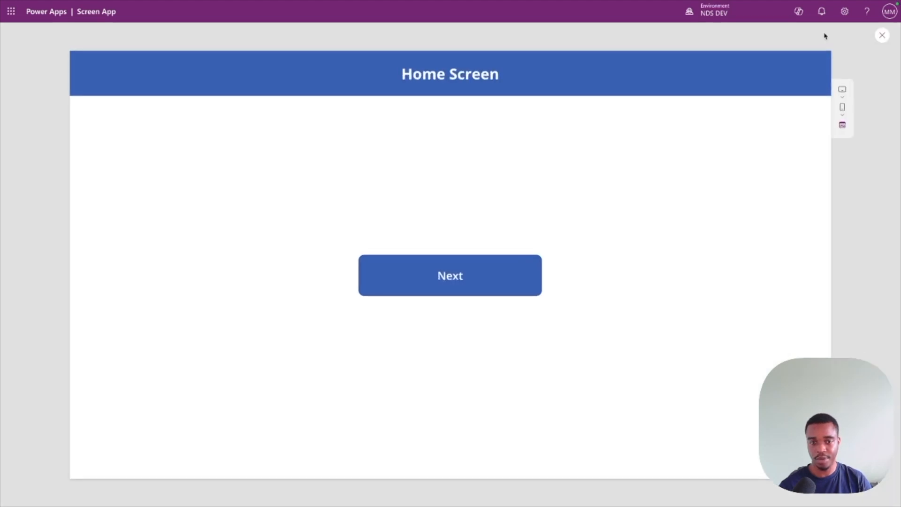
{"action": "left_click", "coordinate": [457, 274]}
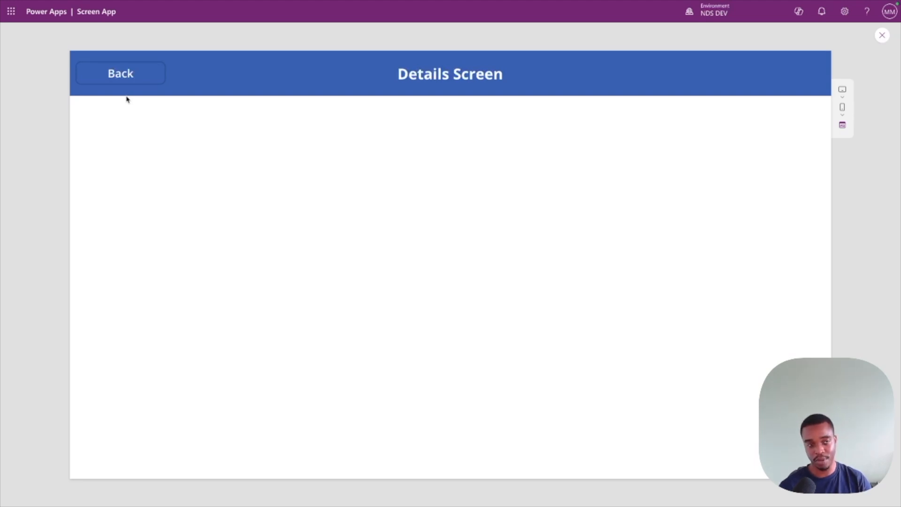
{"action": "left_click", "coordinate": [124, 76]}
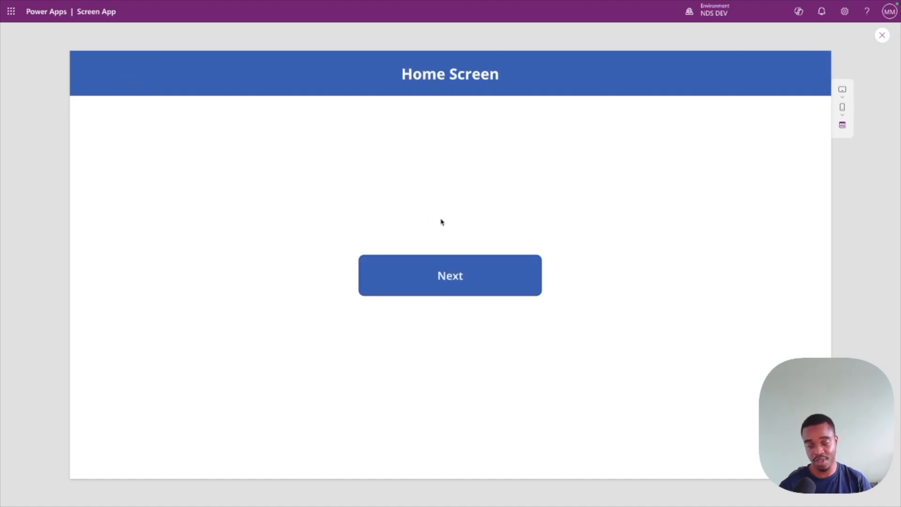
{"action": "left_click", "coordinate": [429, 284]}
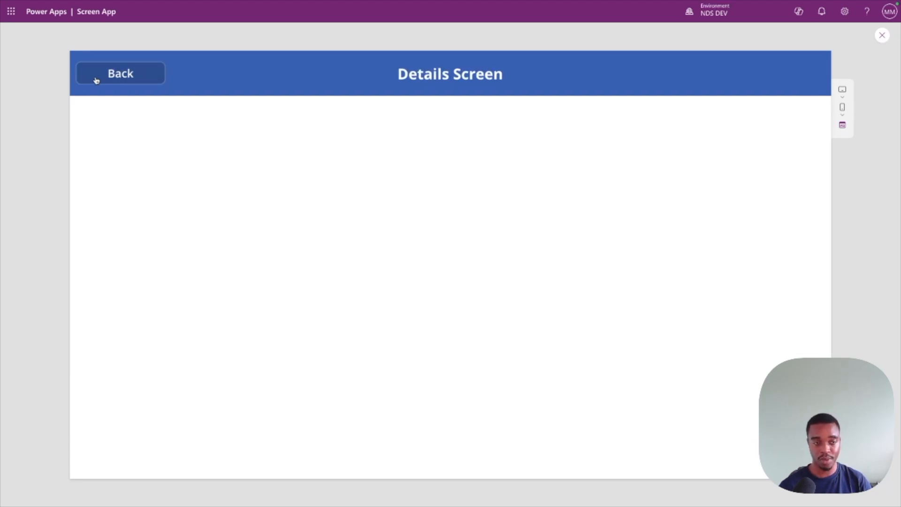
{"action": "left_click", "coordinate": [96, 79]}
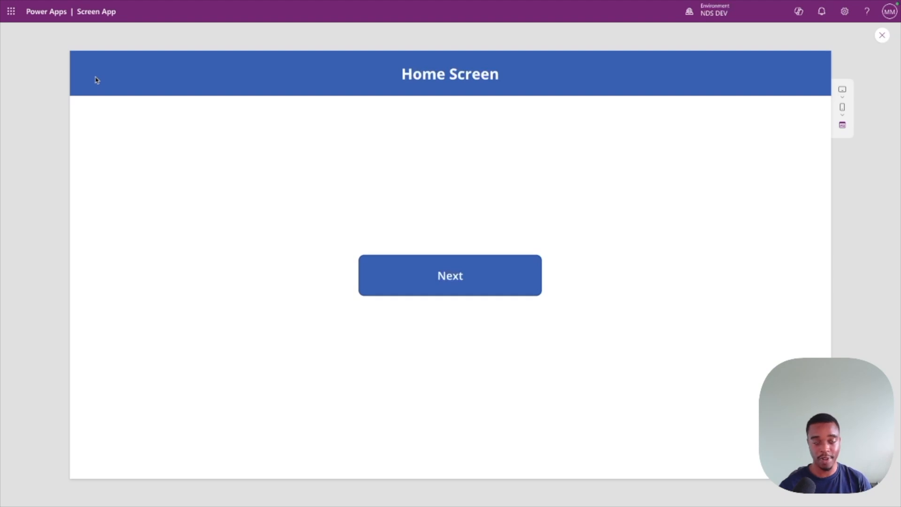
{"action": "left_click", "coordinate": [429, 275]}
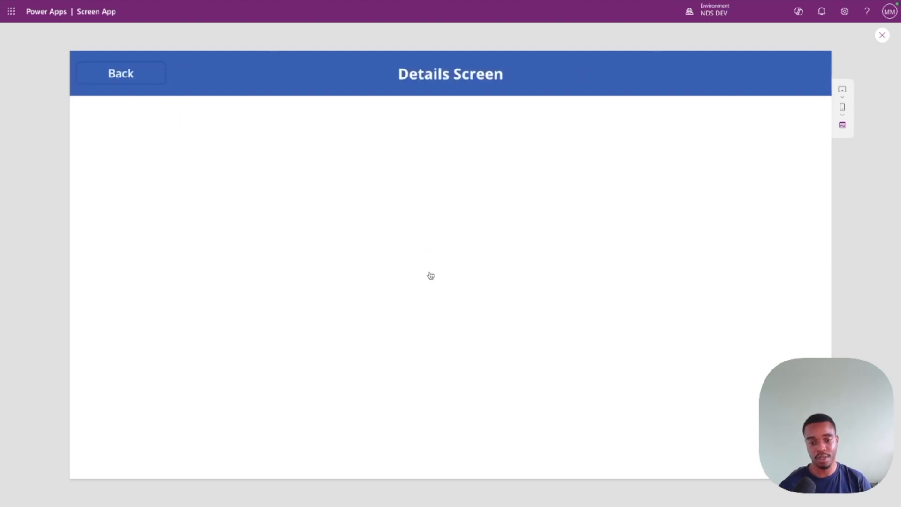
{"action": "left_click", "coordinate": [119, 89]}
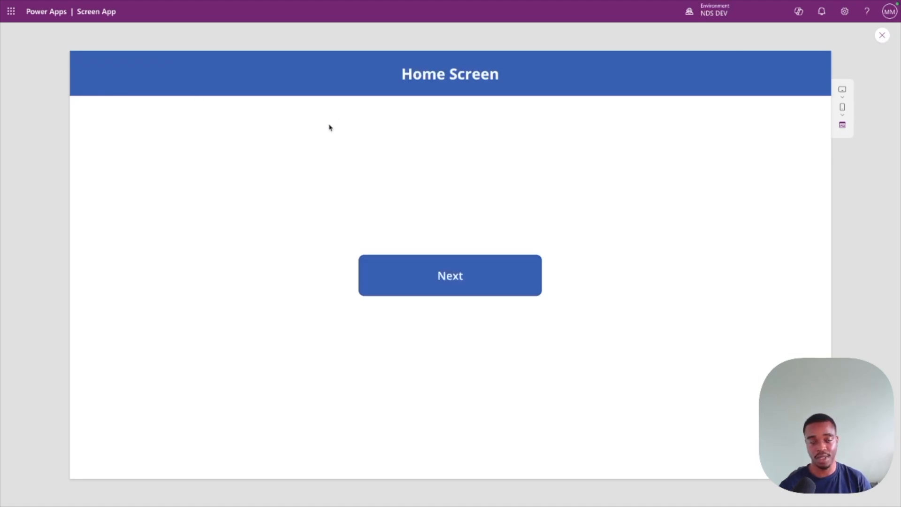
{"action": "left_click", "coordinate": [881, 38]}
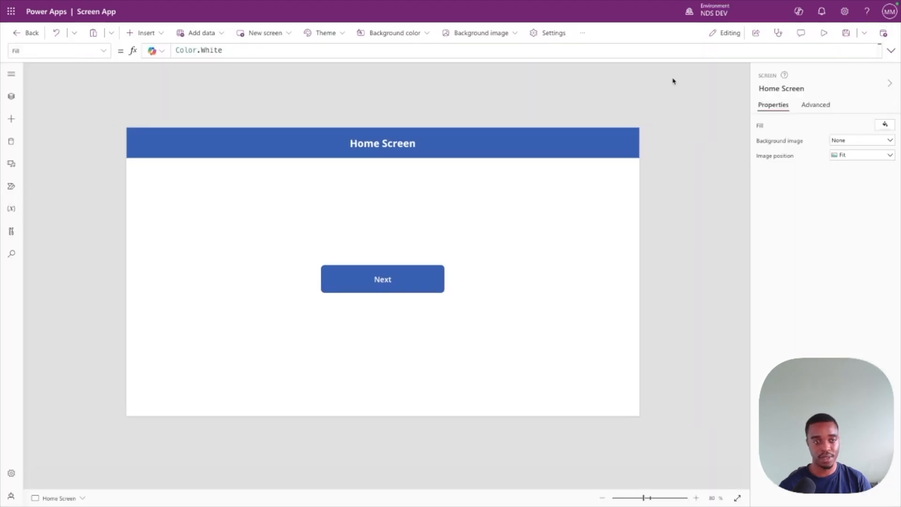
Change the transition in the Next button's Navigate formula to ScreenTransition.CoverRight.
{"action": "left_click", "coordinate": [401, 287]}
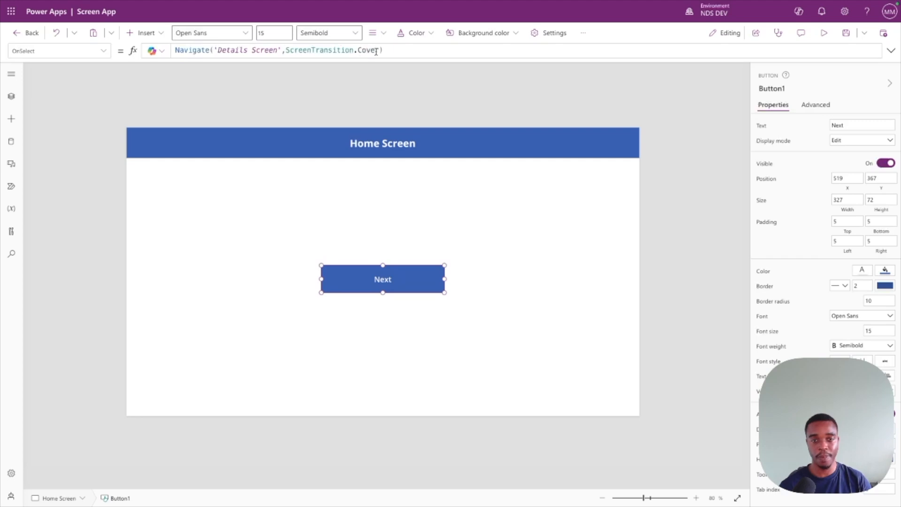
{"action": "left_click", "coordinate": [381, 50]}
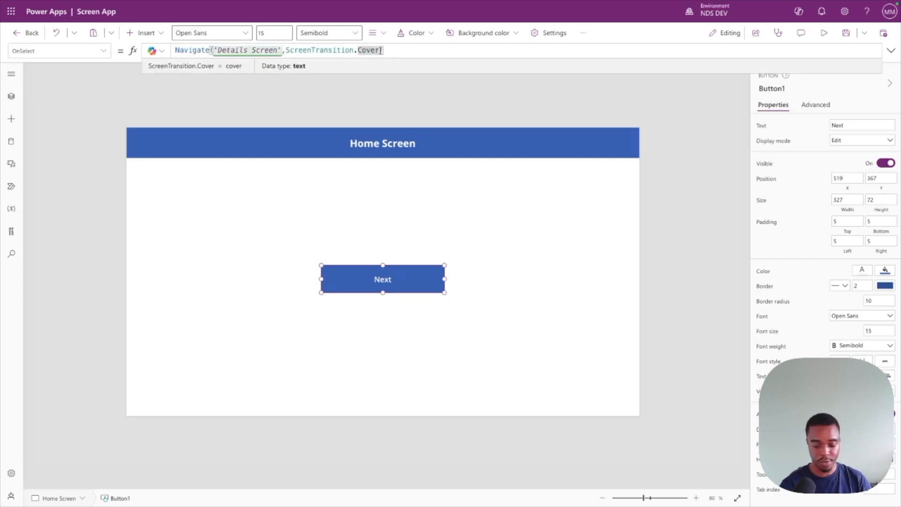
{"action": "type", "text": "rig"}
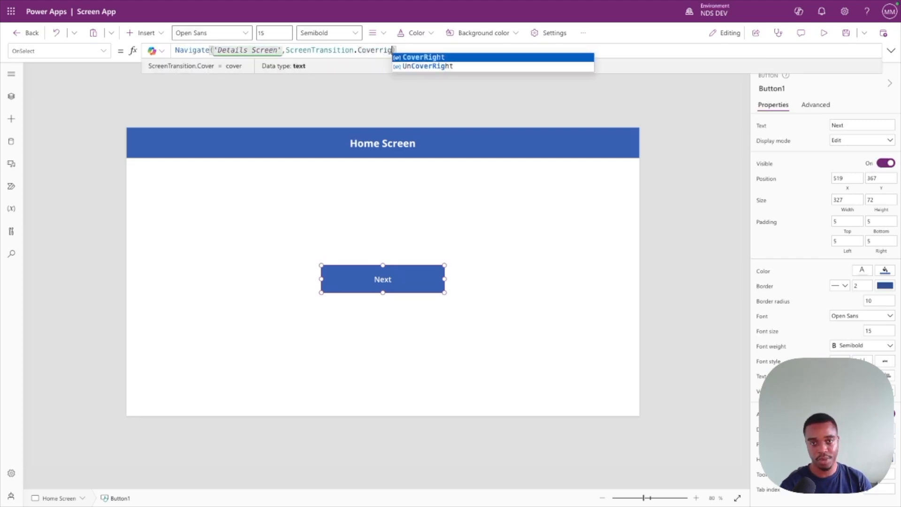
{"action": "key", "text": "Tab"}
{"action": "type", "text": ")"}
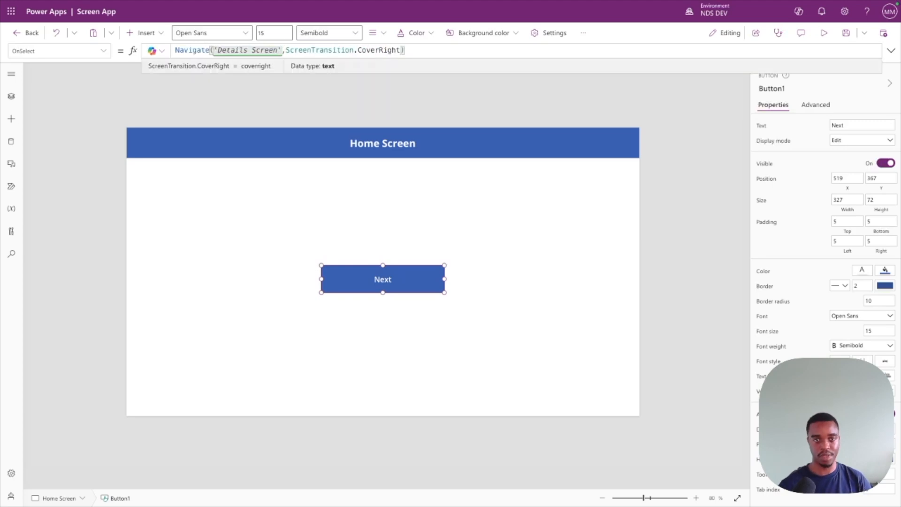
{"action": "left_click", "coordinate": [408, 170]}
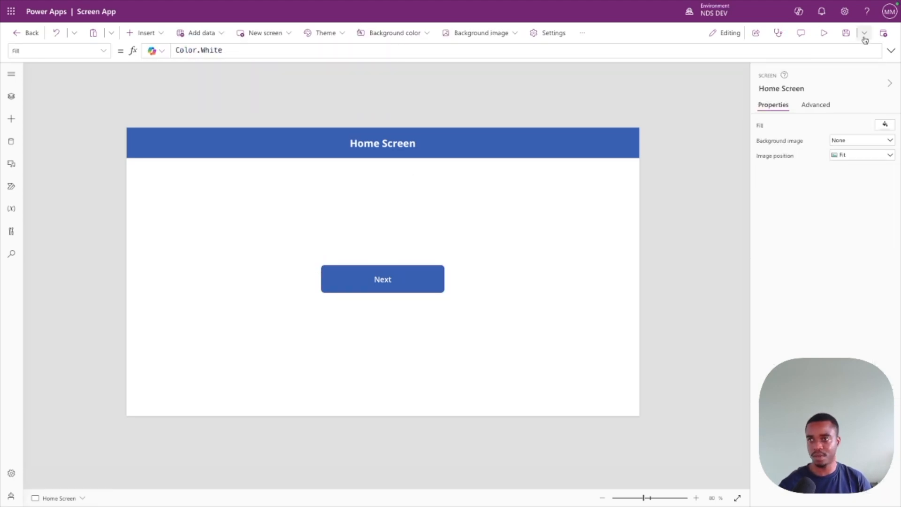
Preview the CoverRight transition to the Details Screen, go back to the Home Screen, and close the preview.
{"action": "left_click", "coordinate": [823, 33]}
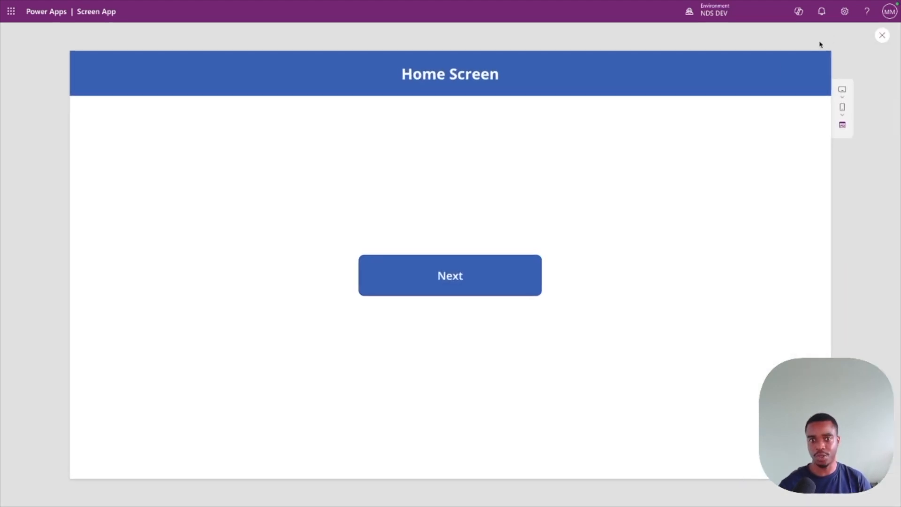
{"action": "left_click", "coordinate": [502, 273]}
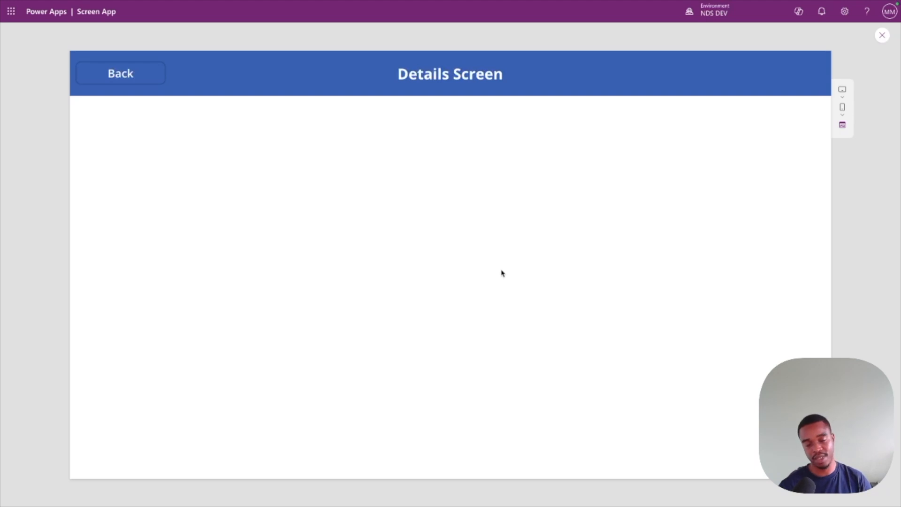
{"action": "left_click", "coordinate": [132, 78]}
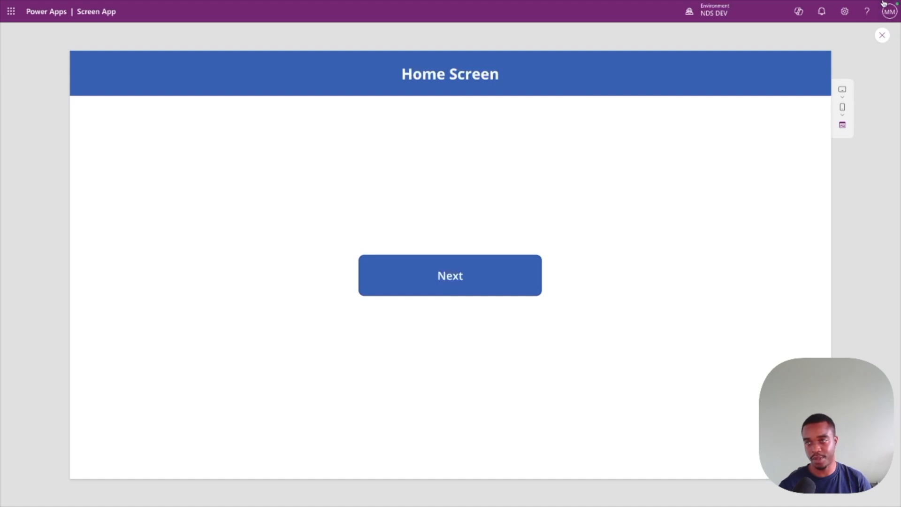
{"action": "left_click", "coordinate": [882, 36]}
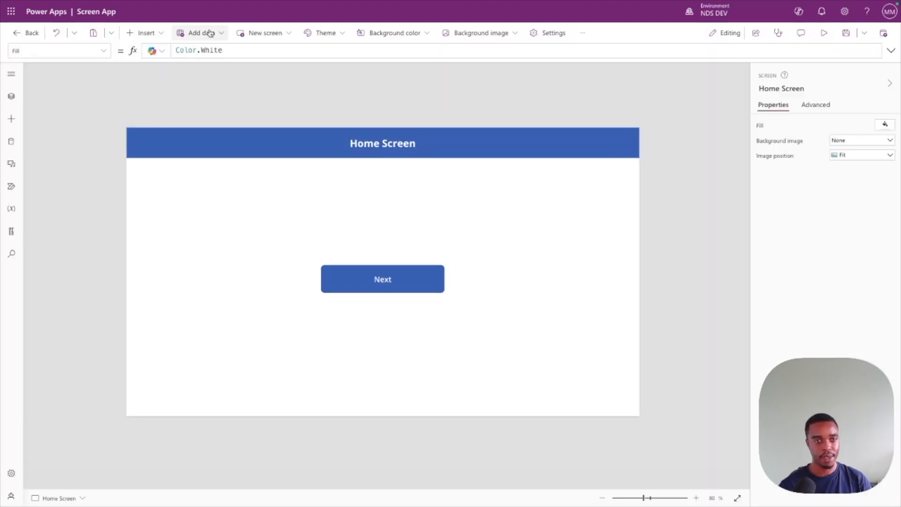
Change the transition in the Next button's Navigate formula to ScreenTransition.Fade.
{"action": "left_click", "coordinate": [385, 271]}
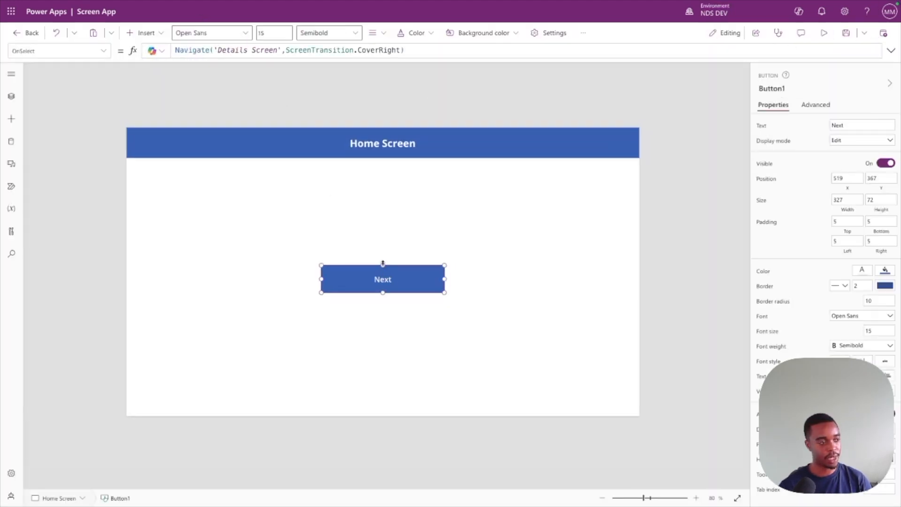
{"action": "left_click", "coordinate": [370, 49]}
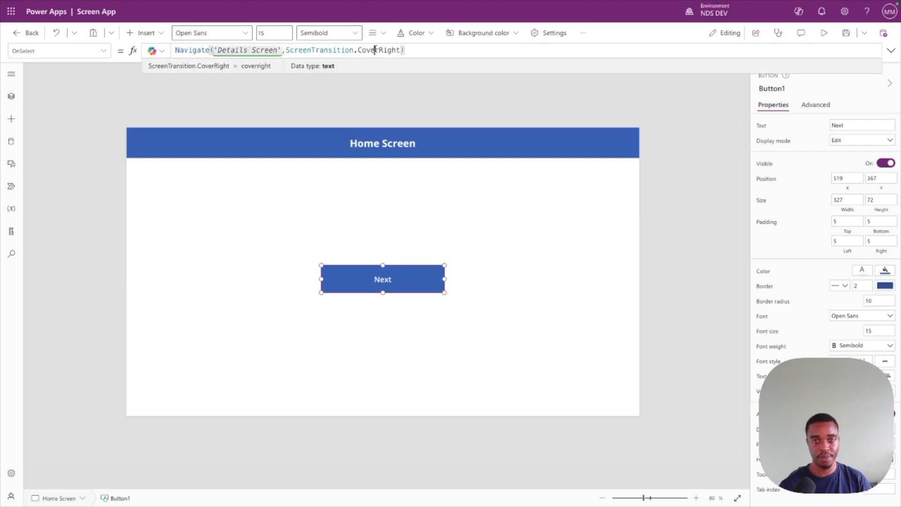
{"action": "double_click", "coordinate": [395, 50]}
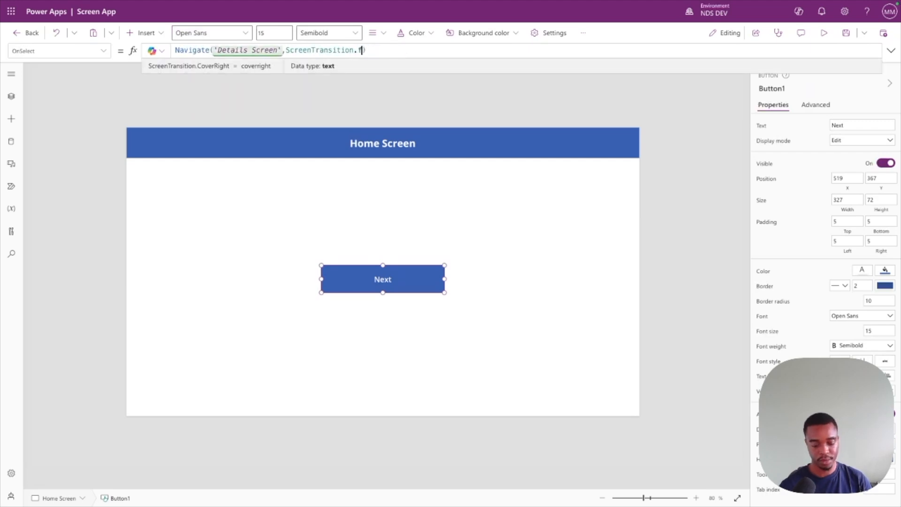
{"action": "type", "text": "fade"}
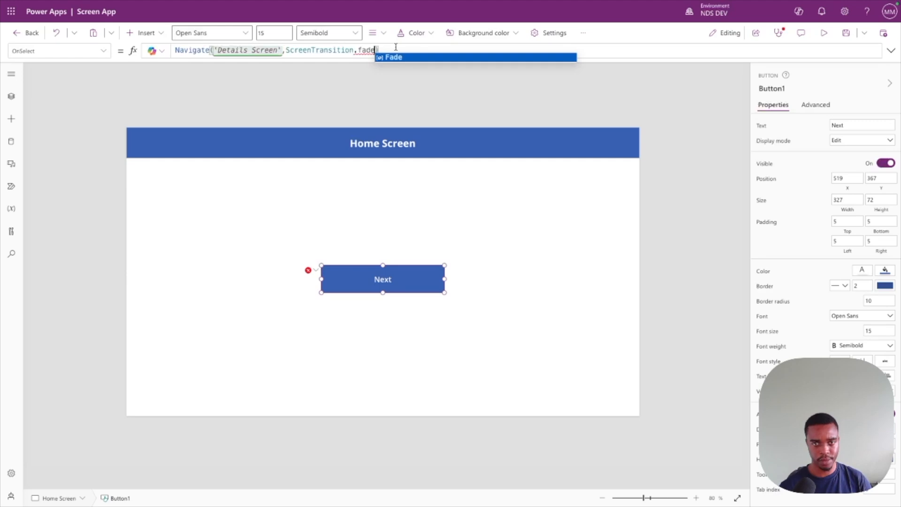
{"action": "left_click", "coordinate": [396, 56]}
{"action": "left_click", "coordinate": [390, 202]}
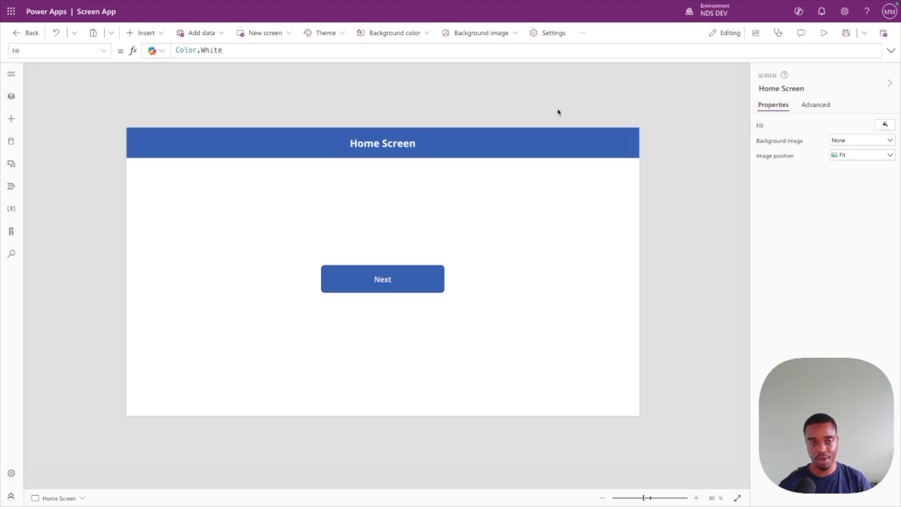
Preview the Fade transition with the Next and Back buttons, and close the preview.
{"action": "left_click", "coordinate": [825, 34]}
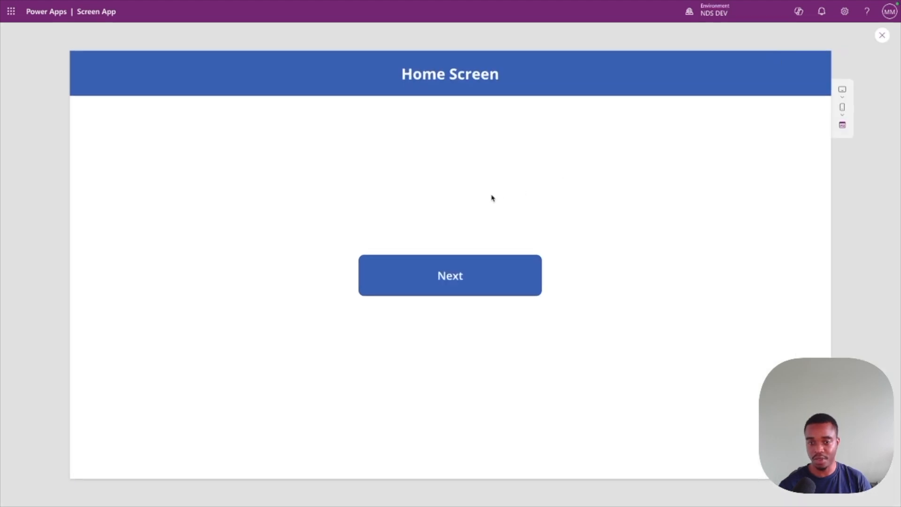
{"action": "left_click", "coordinate": [463, 274]}
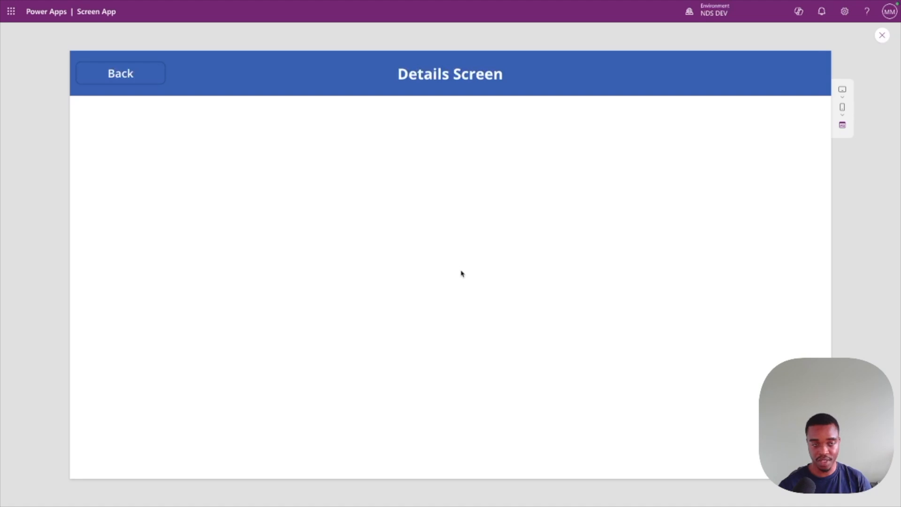
{"action": "left_click", "coordinate": [118, 81]}
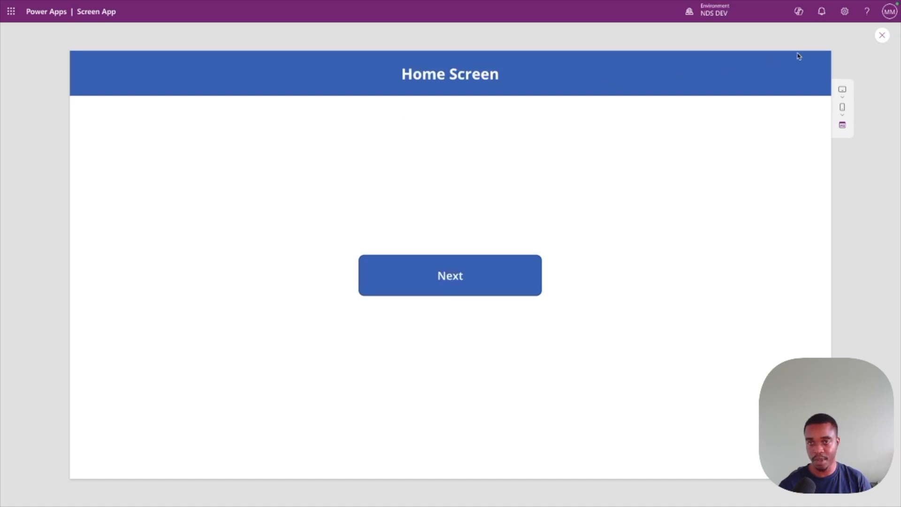
{"action": "left_click", "coordinate": [882, 36]}
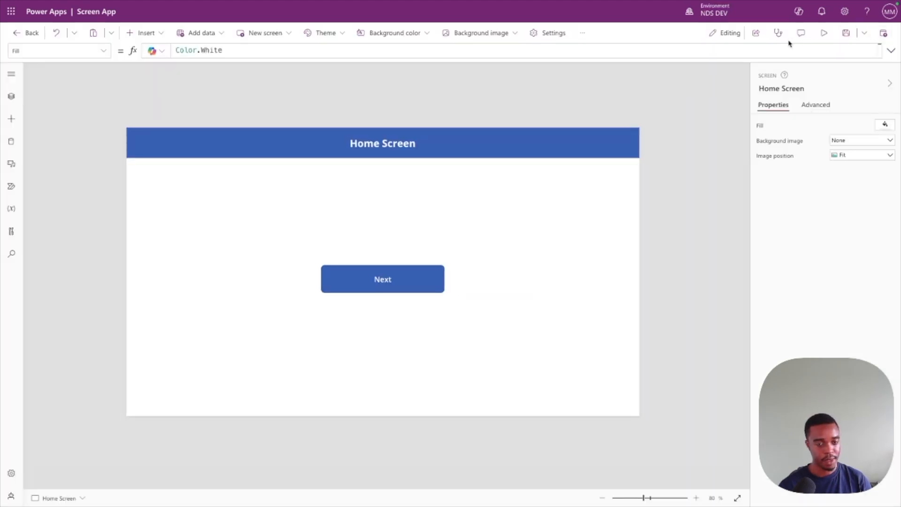
Change the transition in the Next button's Navigate formula to ScreenTransition.UnCover.
{"action": "left_click", "coordinate": [382, 281]}
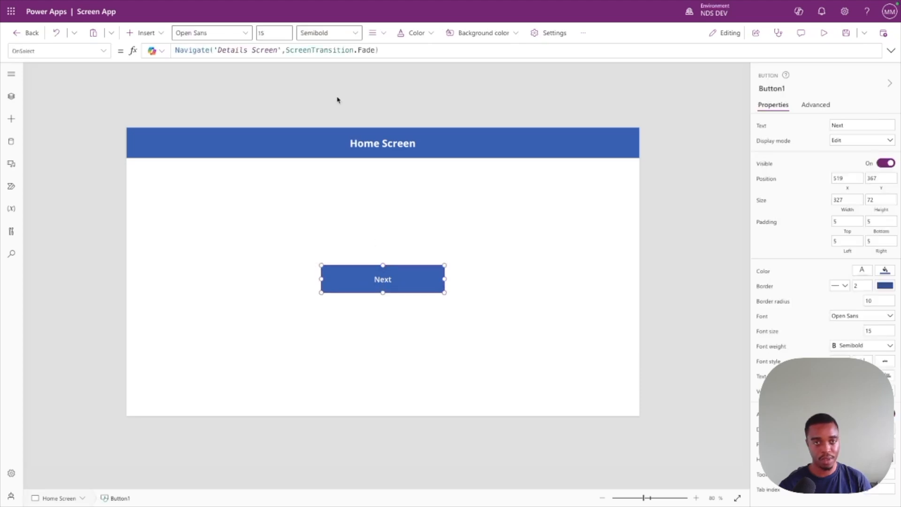
{"action": "double_click", "coordinate": [367, 49]}
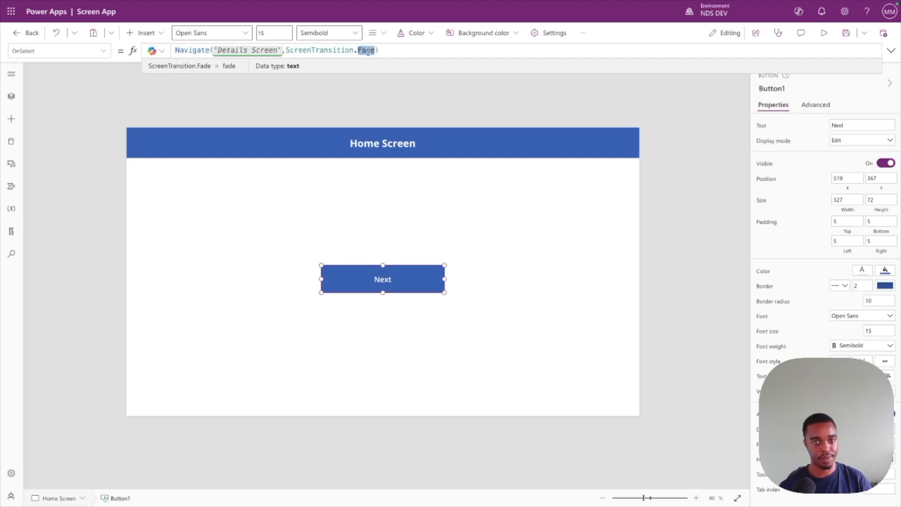
{"action": "type", "text": "UnCover"}
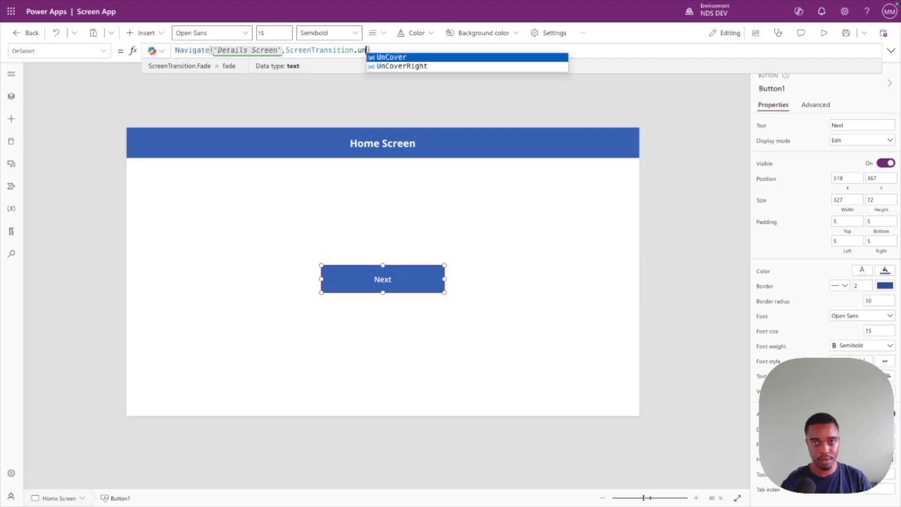
{"action": "key", "text": "Tab"}
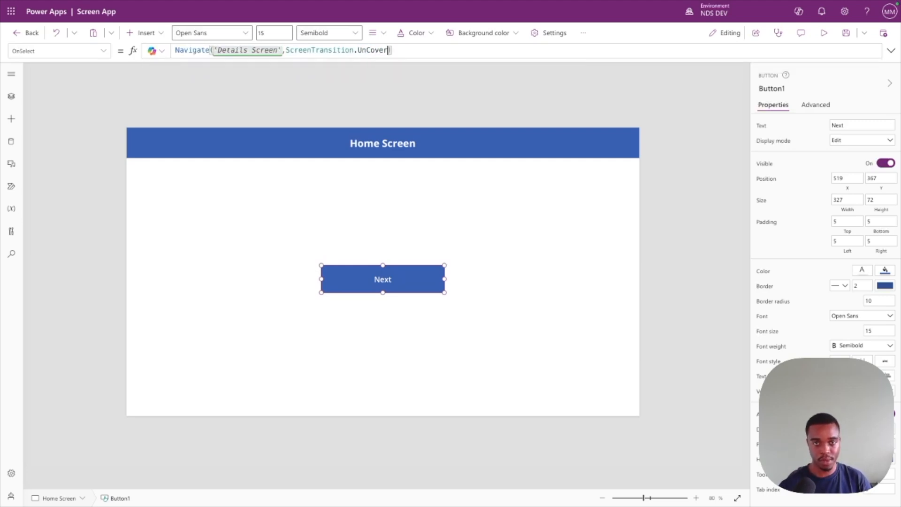
{"action": "left_click", "coordinate": [359, 254]}
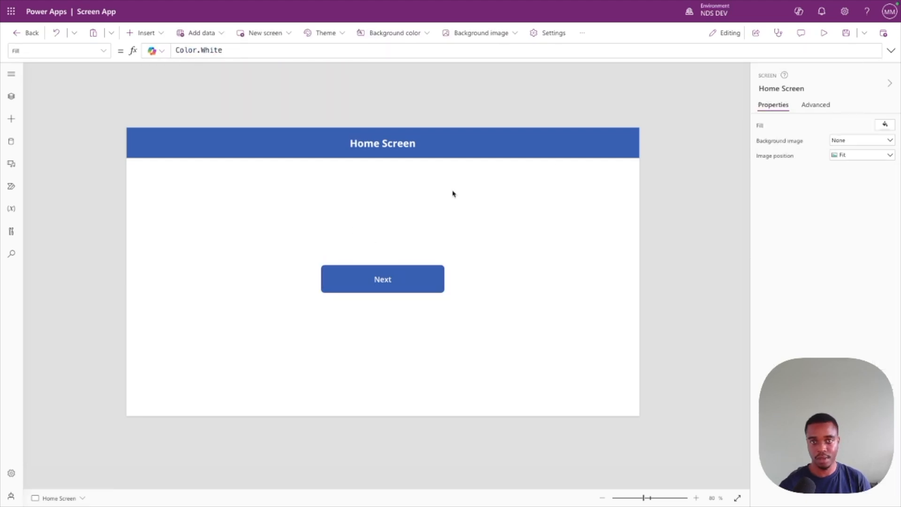
Preview the UnCover transition to the Details Screen, return to the Home Screen, and close the preview.
{"action": "left_click", "coordinate": [823, 33]}
{"action": "left_click", "coordinate": [443, 274]}
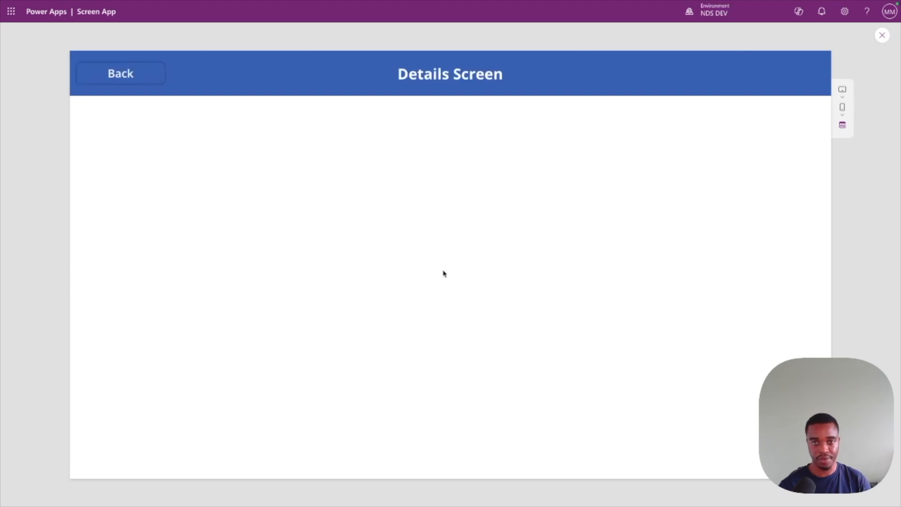
{"action": "left_click", "coordinate": [99, 74]}
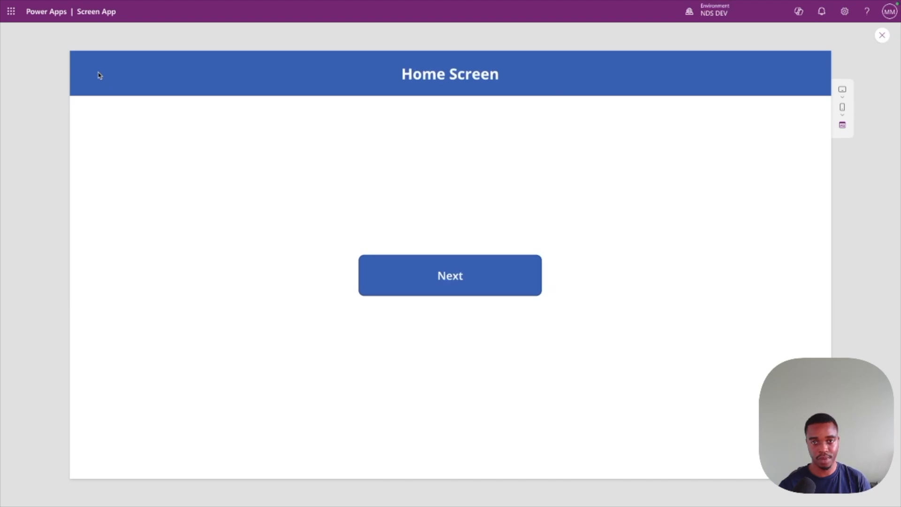
{"action": "left_click", "coordinate": [877, 37]}
Change the transition in the Next button's Navigate formula to ScreenTransition.UnCoverRight.
{"action": "left_click", "coordinate": [393, 271]}
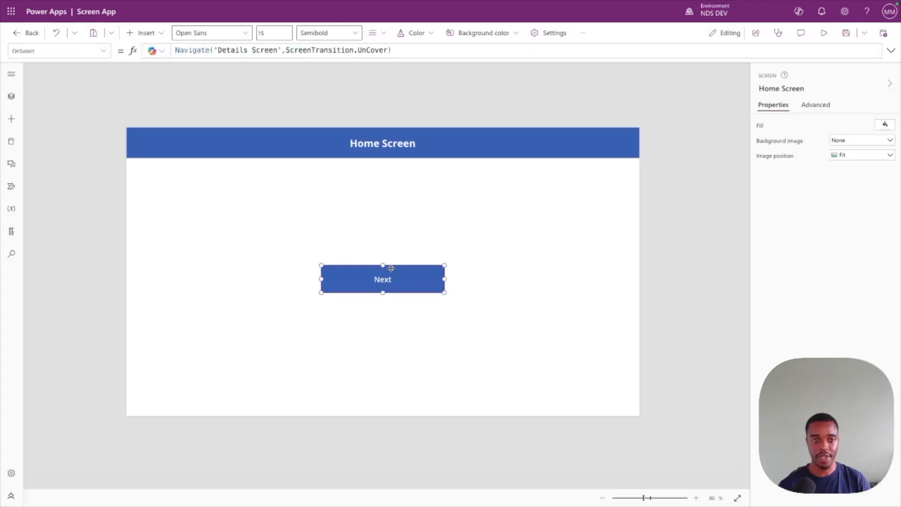
{"action": "double_click", "coordinate": [383, 50]}
{"action": "type", "text": "UnCoverRight"}
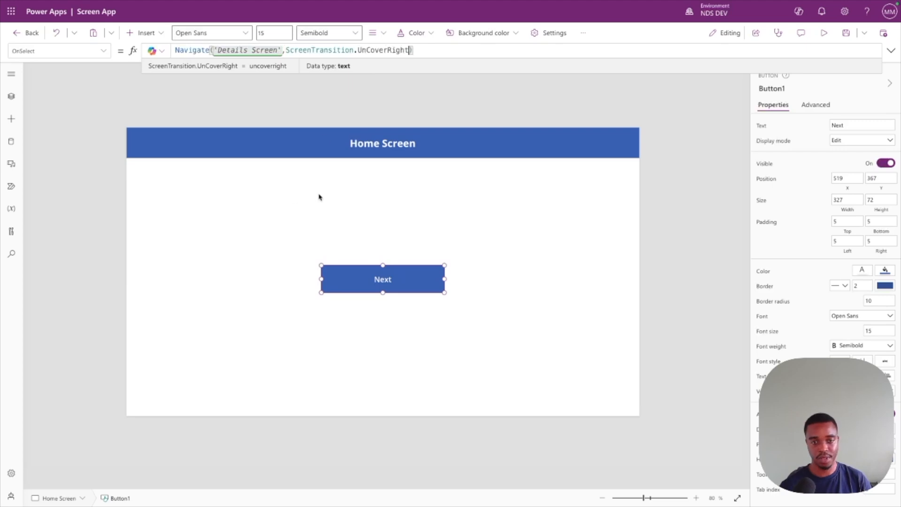
{"action": "left_click", "coordinate": [578, 173]}
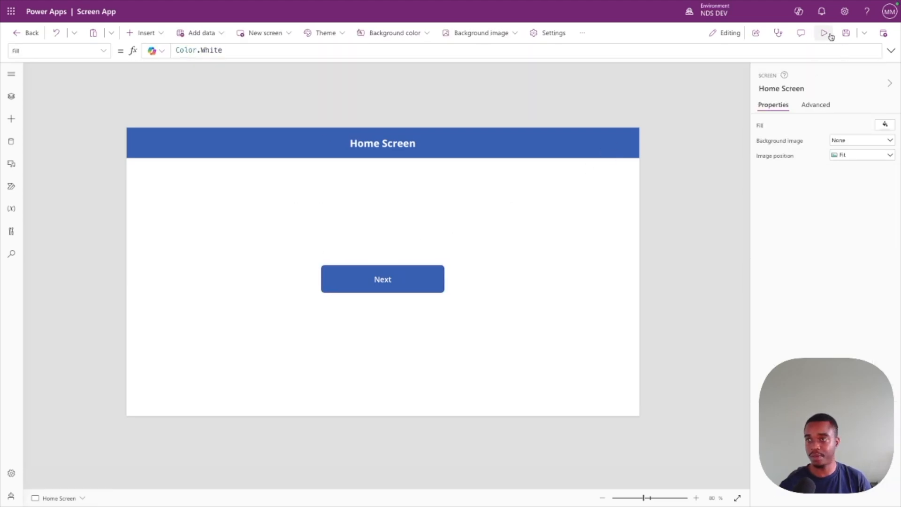
Preview the UnCoverRight transition with the Next and Back buttons, and close the preview.
{"action": "left_click", "coordinate": [824, 33]}
{"action": "left_click", "coordinate": [430, 291]}
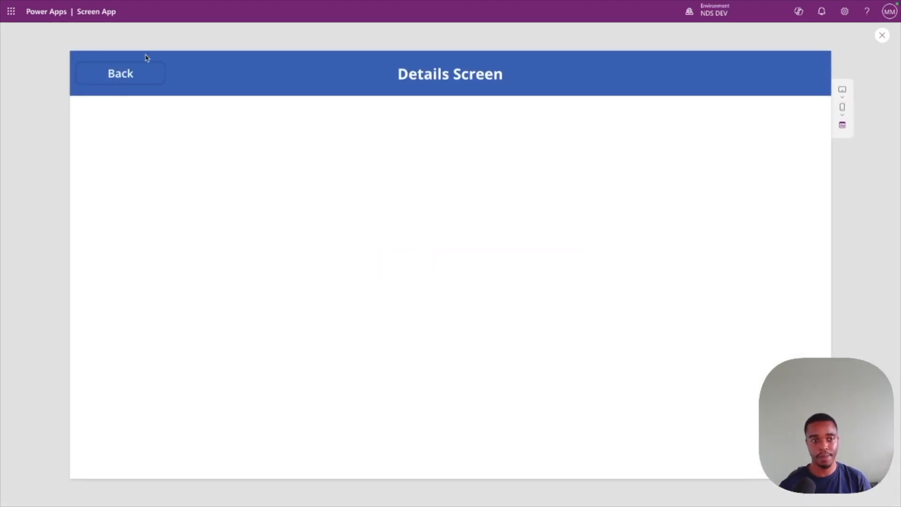
{"action": "left_click", "coordinate": [130, 71]}
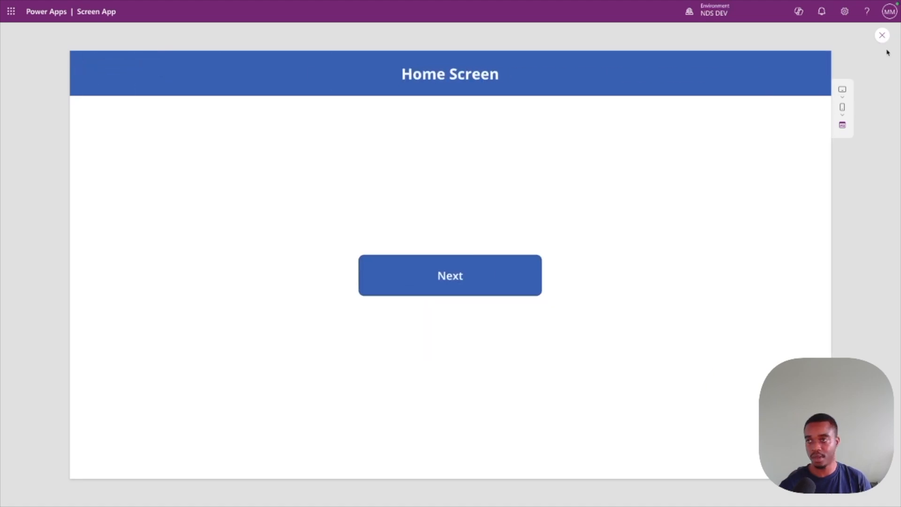
{"action": "left_click", "coordinate": [882, 35]}
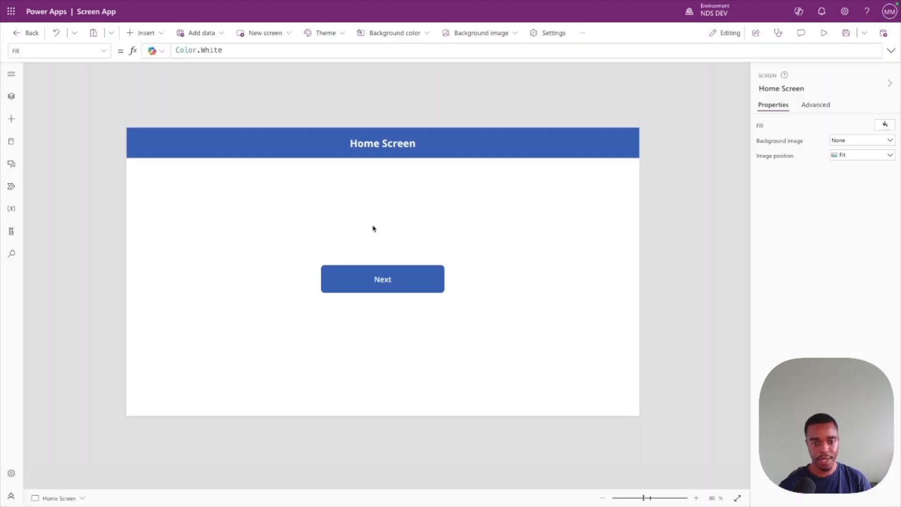